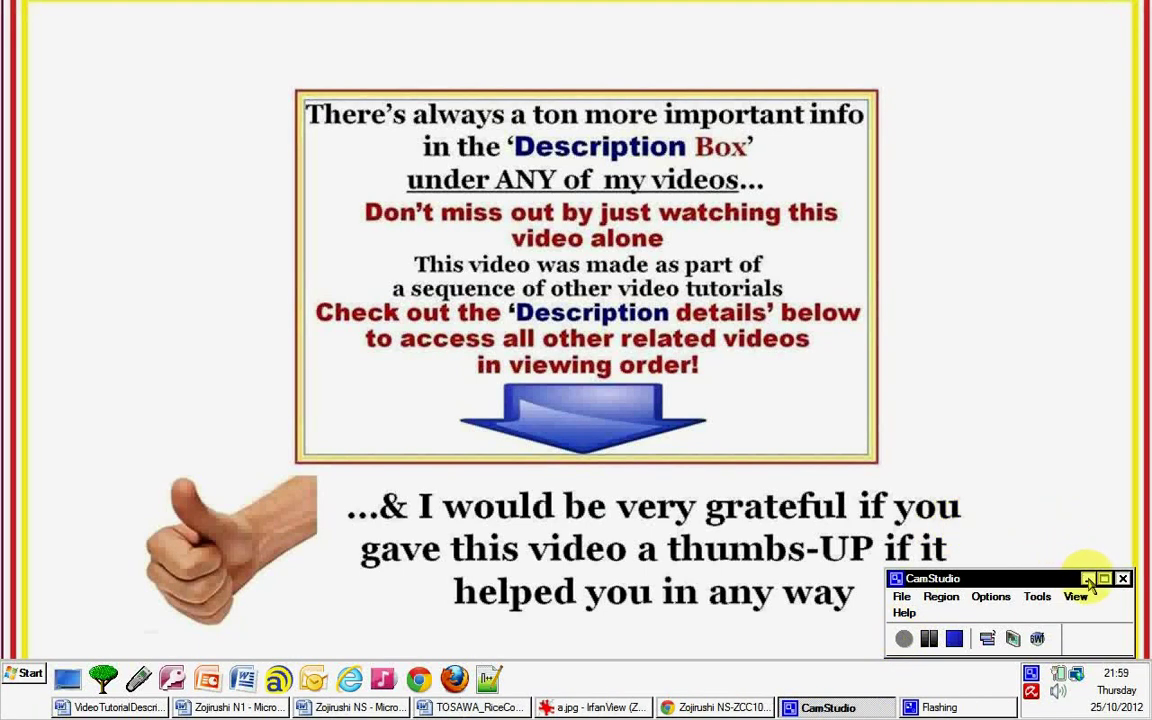
# - Minimize the CamStudio control window so the intro slide shows unobstructed
pyautogui.click(1089, 580)
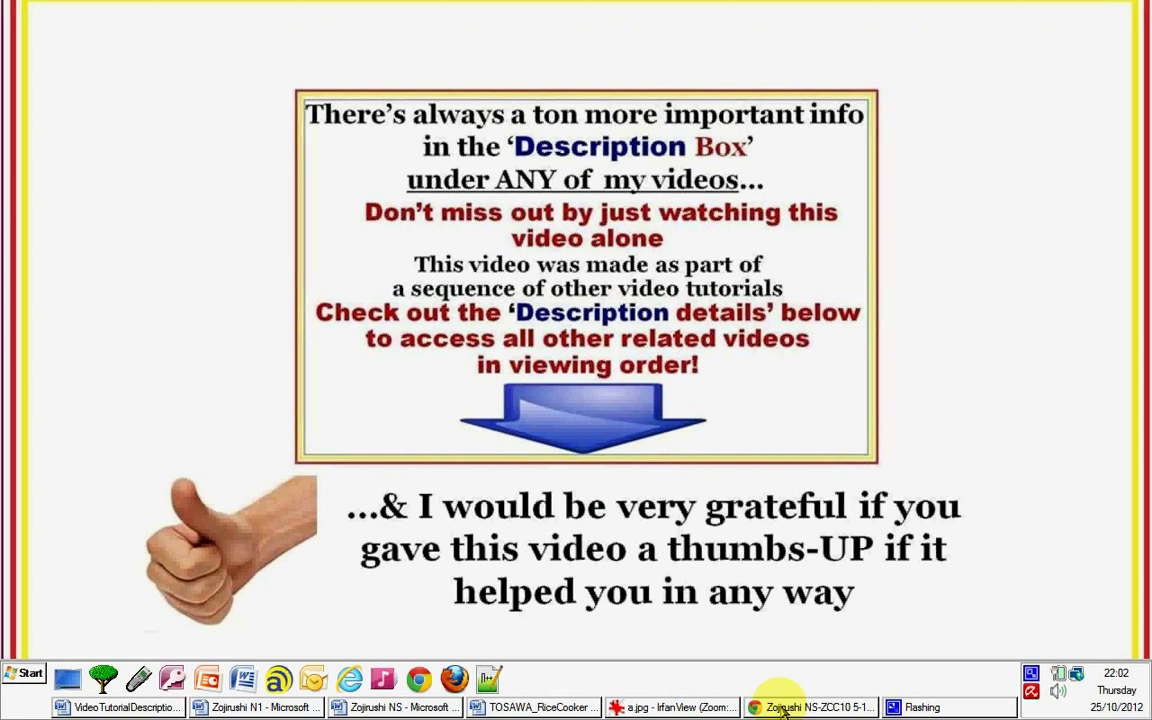
# - Bring up the $158.07 Zojirushi NS-ZCC10 Amazon page and highlight its five feature bullets
pyautogui.click(783, 708)
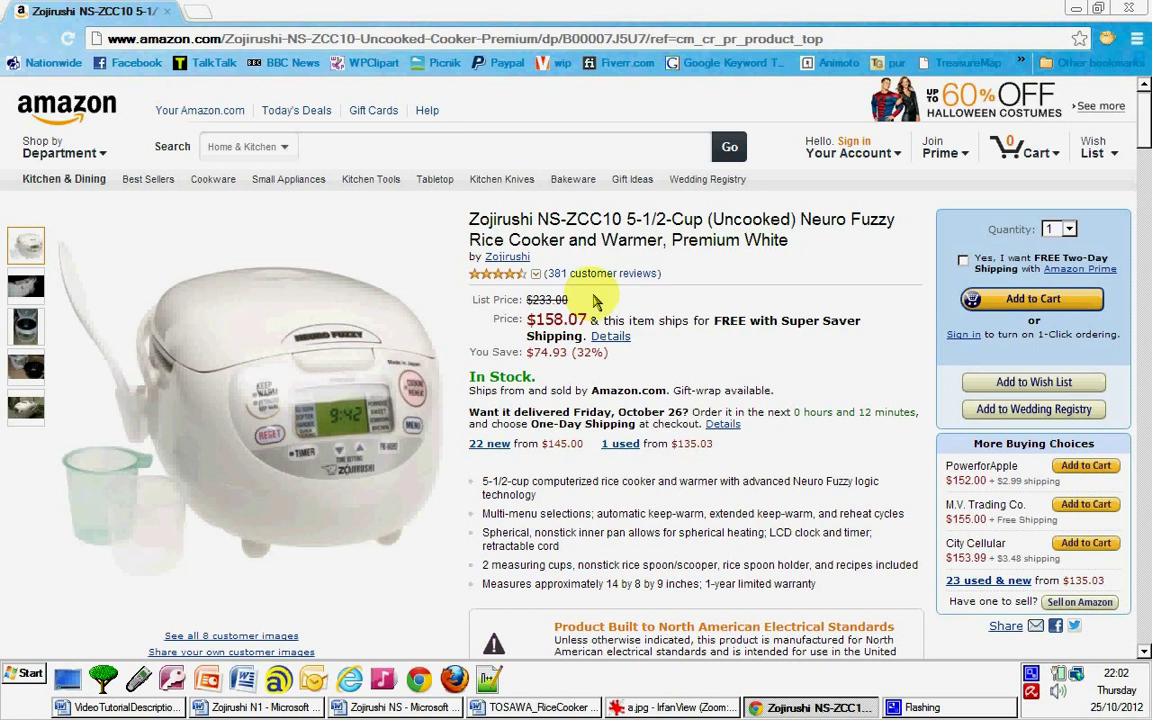
pyautogui.scroll(-1, 593, 300)
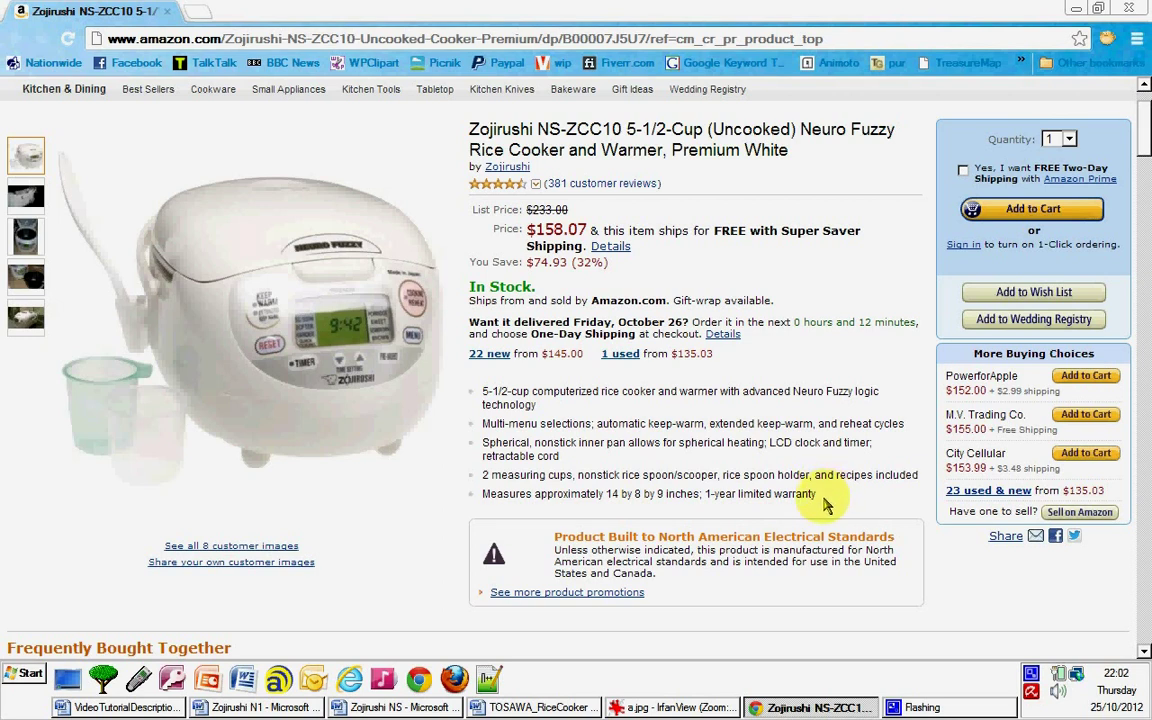
pyautogui.moveTo(822, 498); pyautogui.dragTo(405, 350)
pyautogui.click(600, 395)
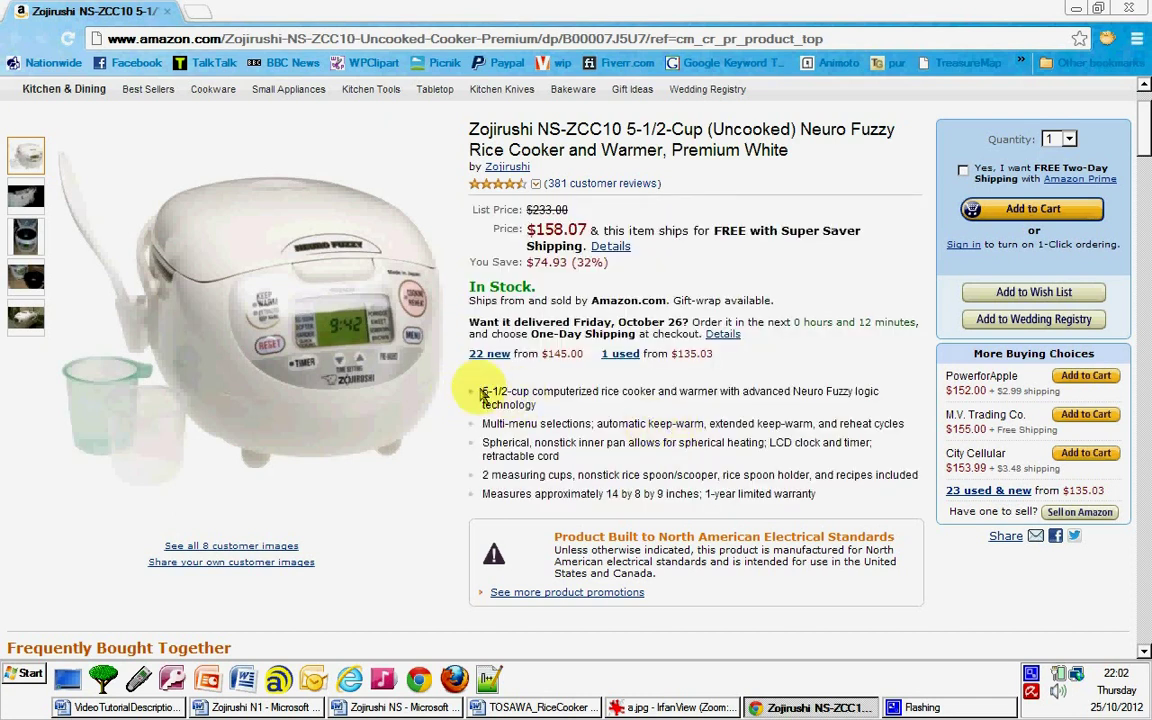
pyautogui.moveTo(483, 393); pyautogui.dragTo(808, 516)
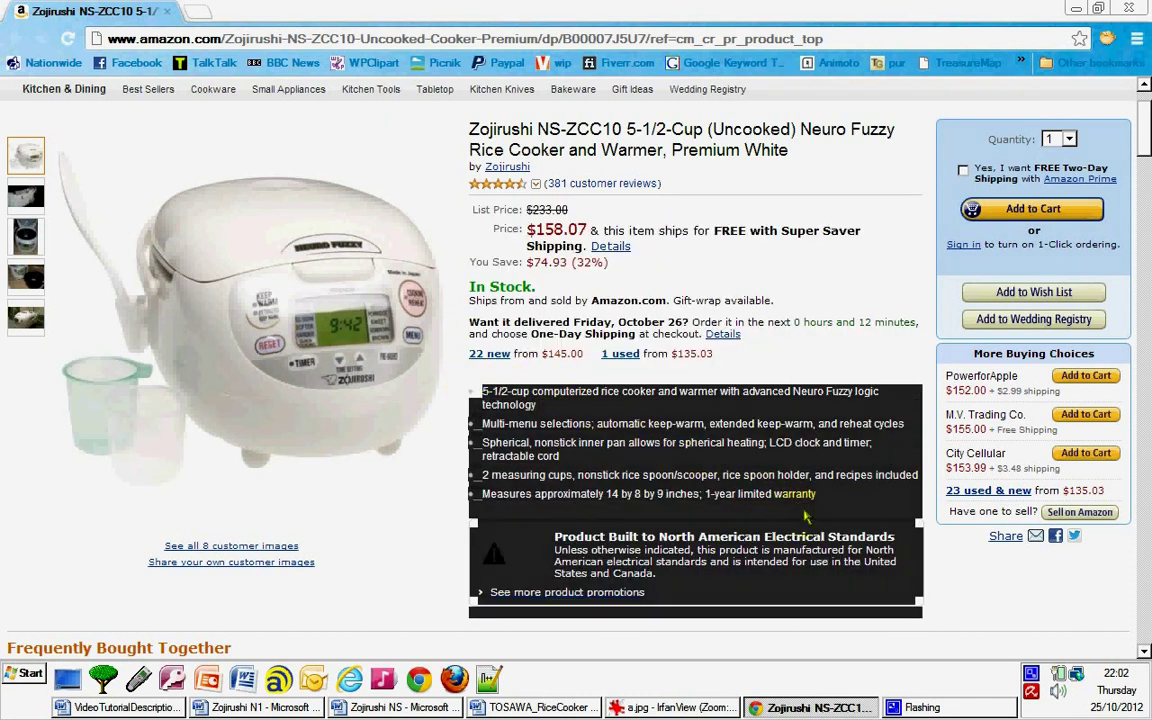
pyautogui.click(742, 484)
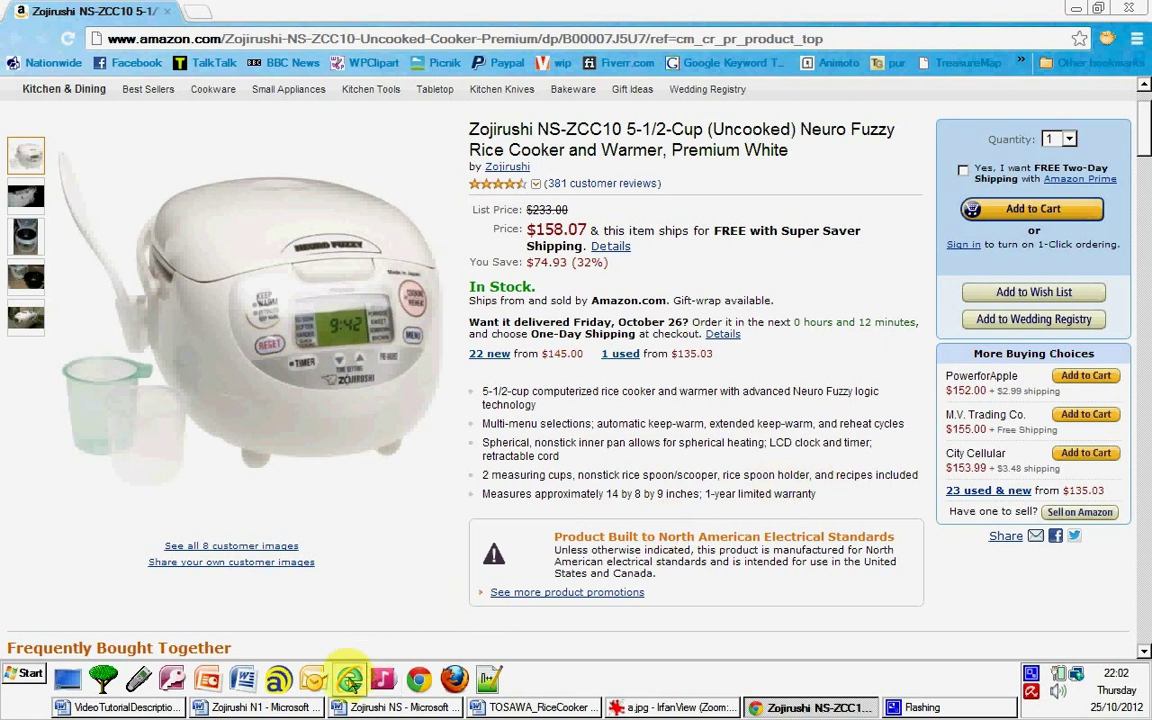
pyautogui.click(255, 707)
pyautogui.scroll(-1, 428, 393)
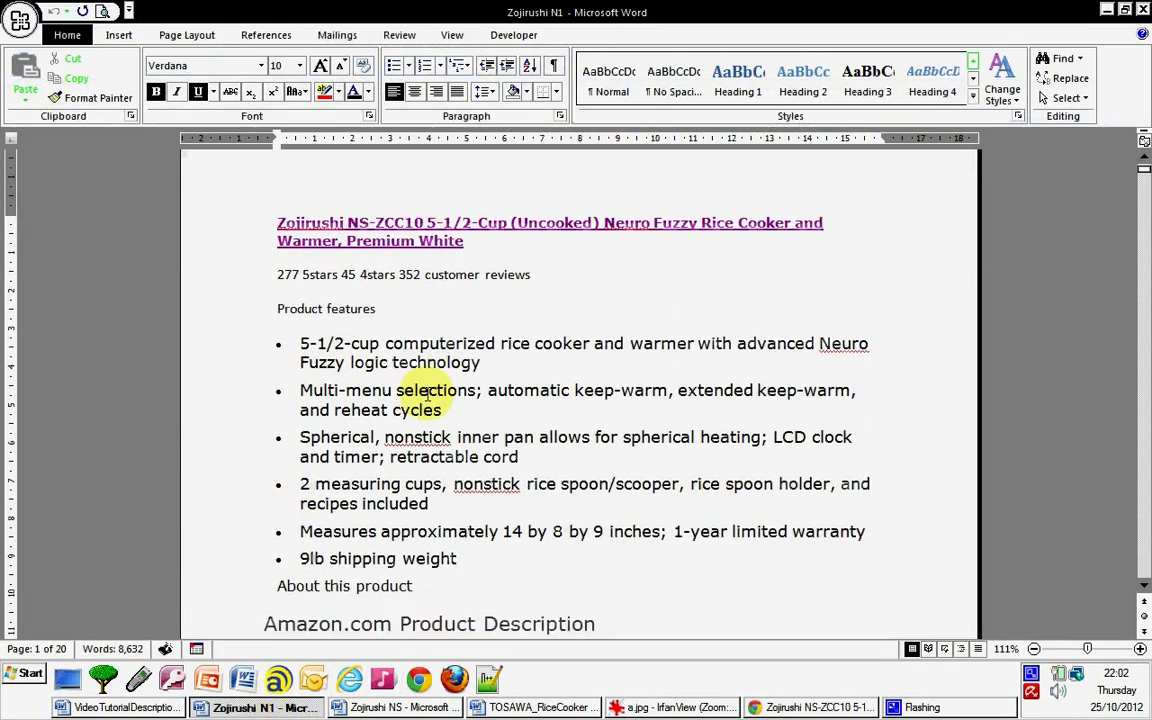
pyautogui.scroll(-1, 428, 393)
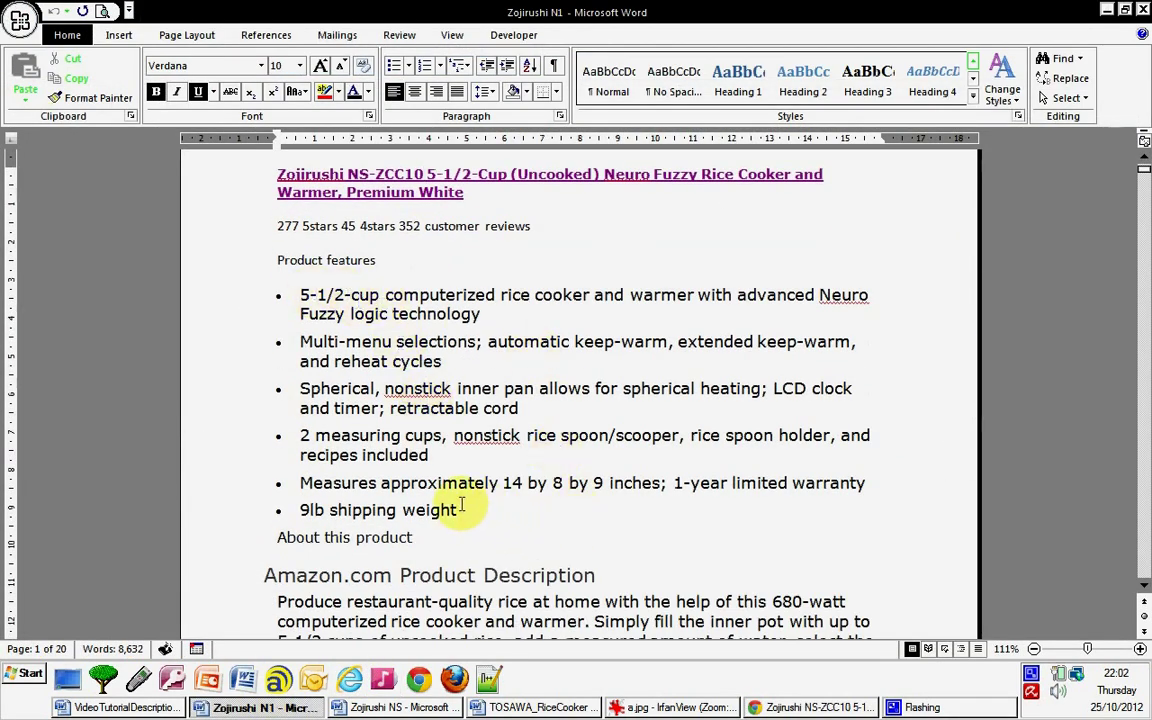
pyautogui.scroll(-4, 455, 500)
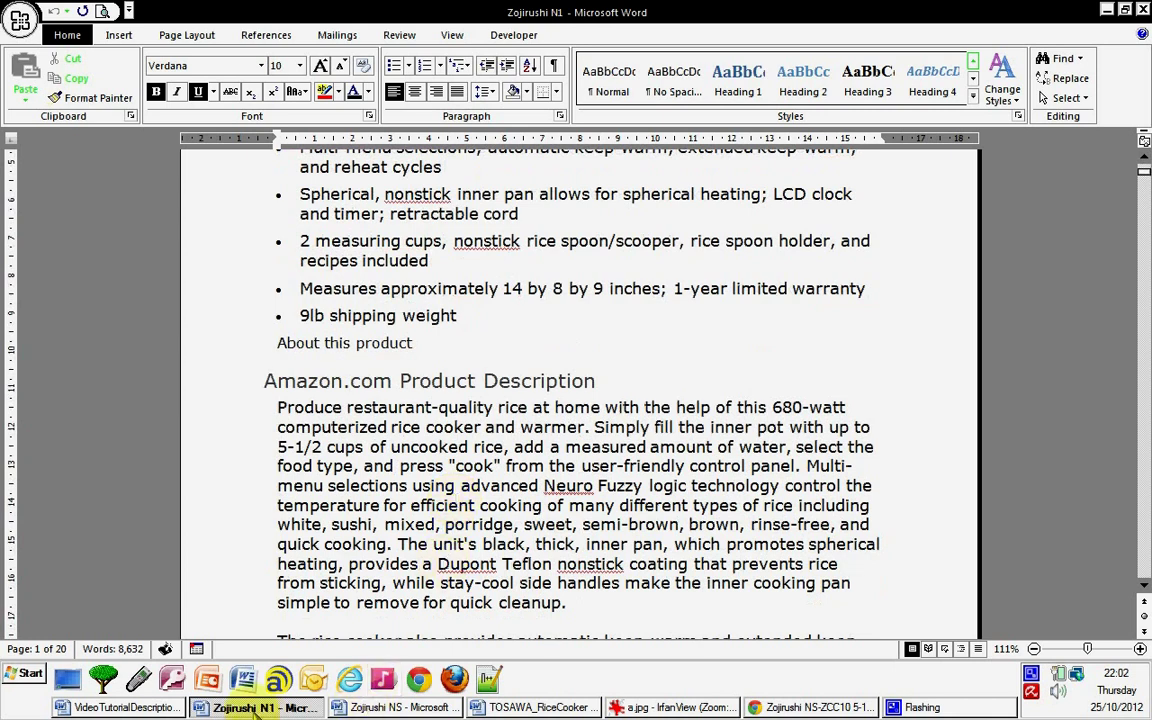
pyautogui.hotkey('alt', 'Tab')
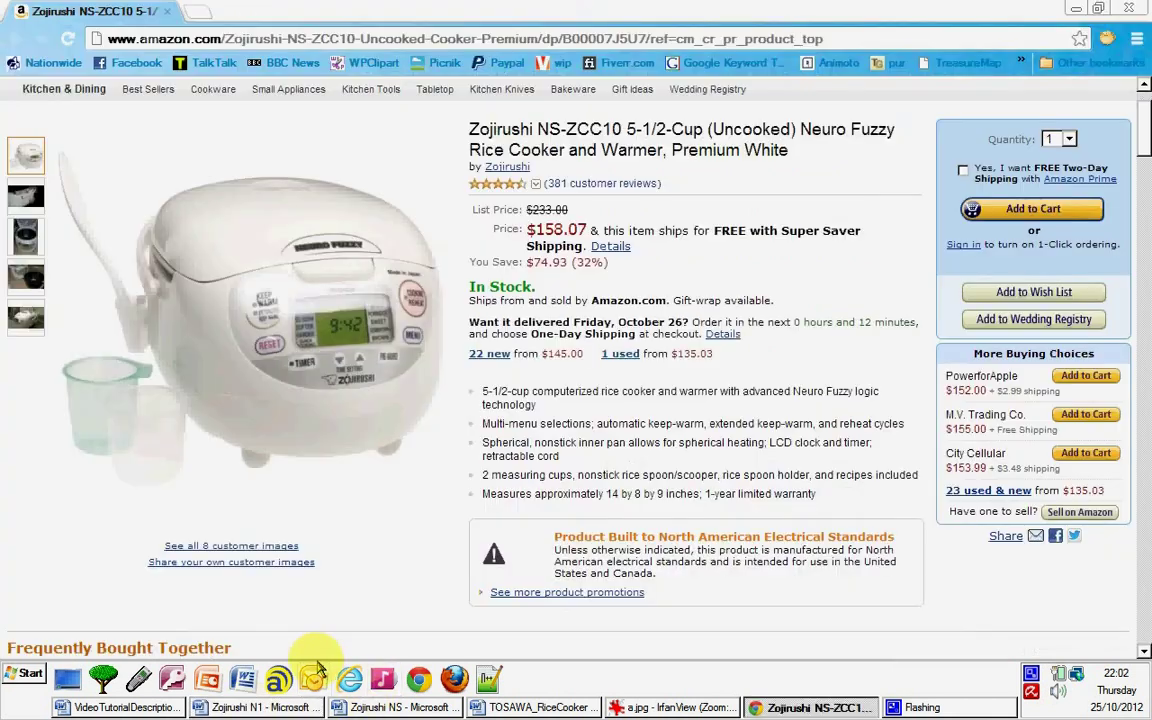
# - Open the 381 customer reviews and read the top review, 'Great machine but Understand the Capacity'
pyautogui.click(578, 188)
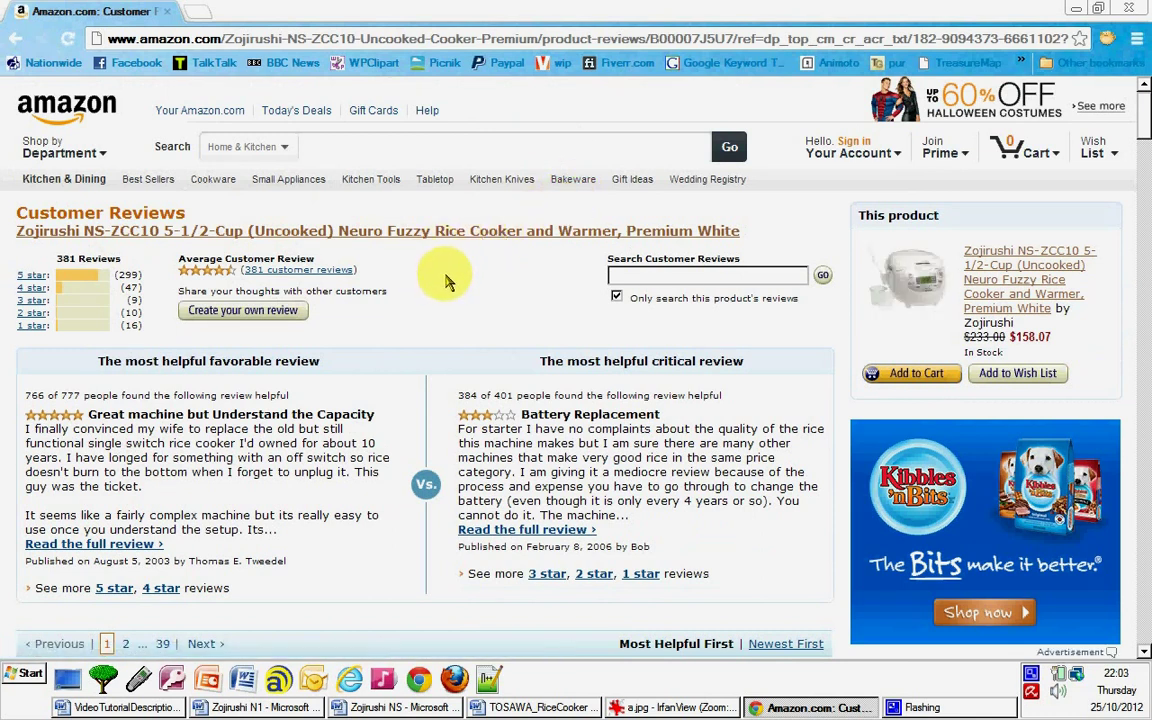
pyautogui.scroll(-1, 445, 286)
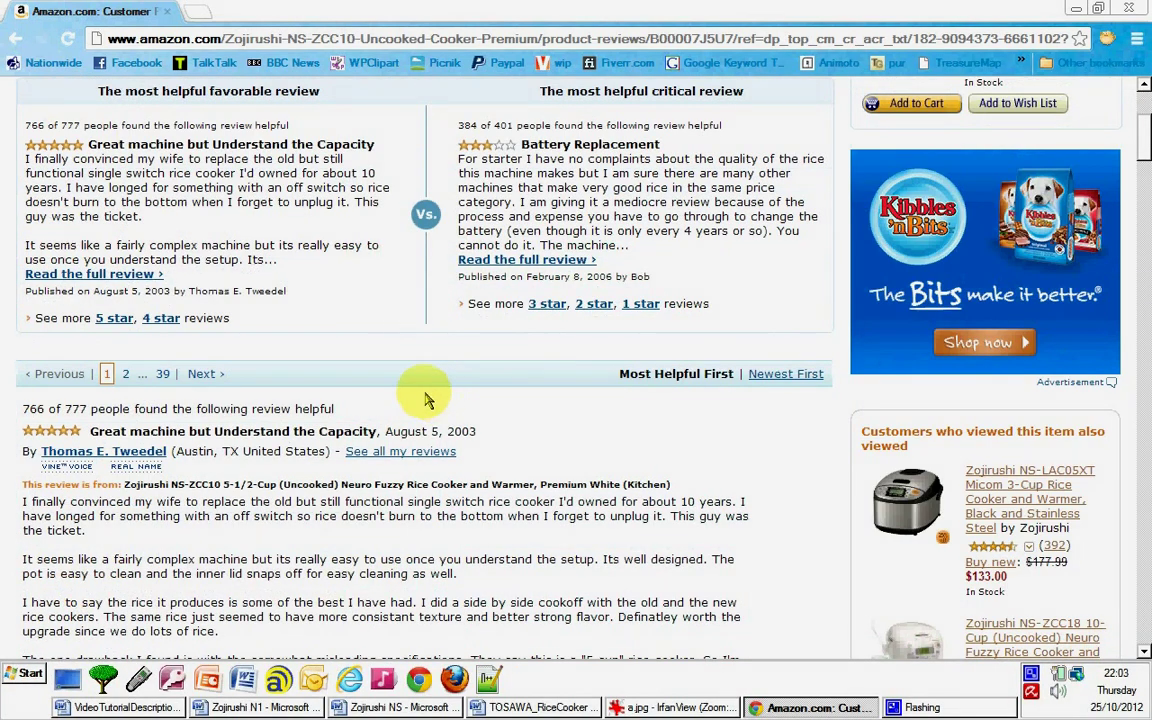
pyautogui.scroll(-3, 410, 340)
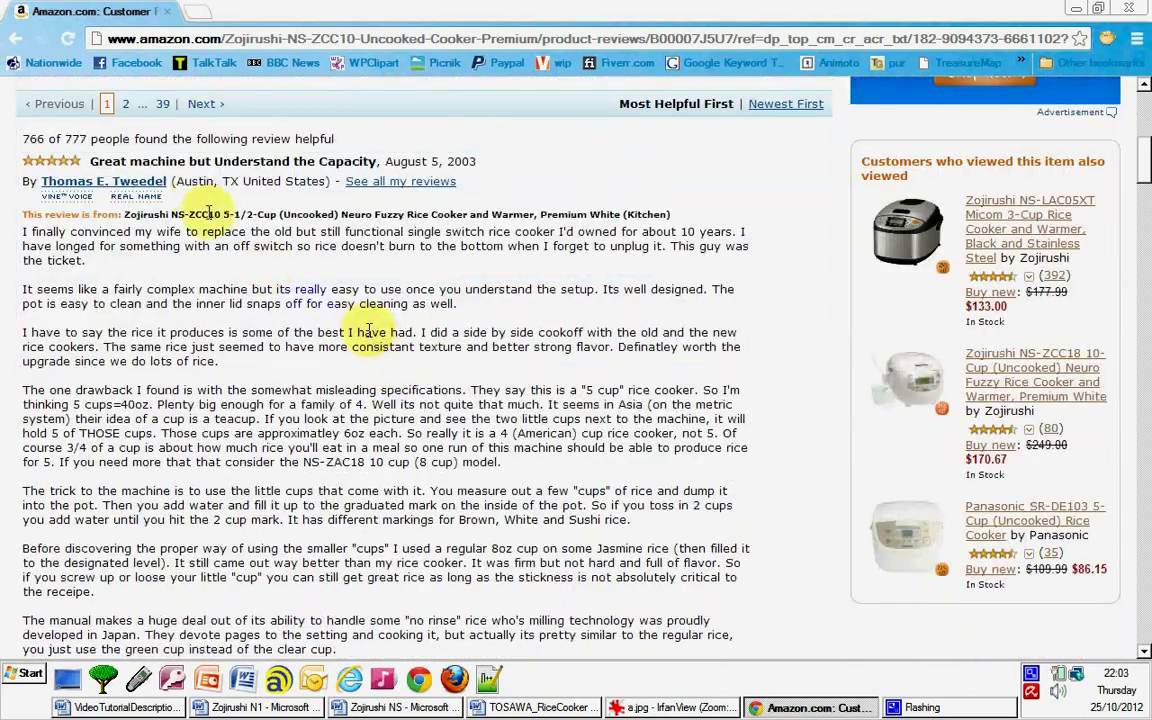
pyautogui.scroll(-2, 343, 333)
pyautogui.scroll(-13, 343, 333)
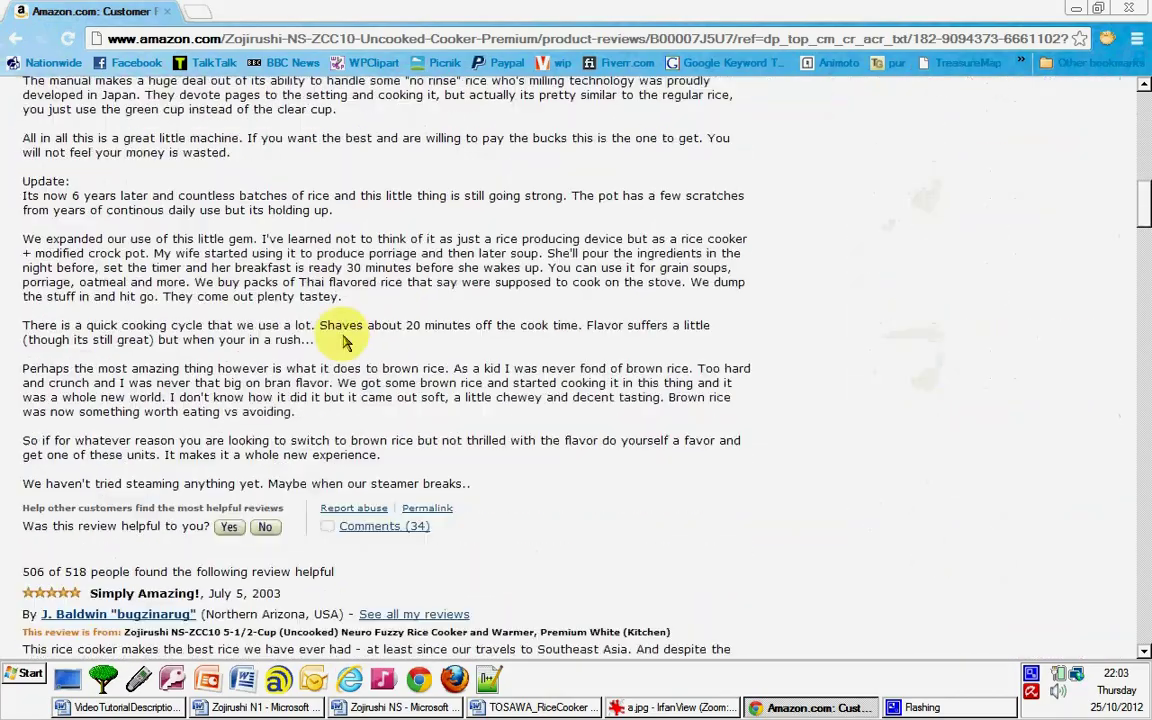
pyautogui.scroll(3, 340, 345)
pyautogui.scroll(12, 340, 340)
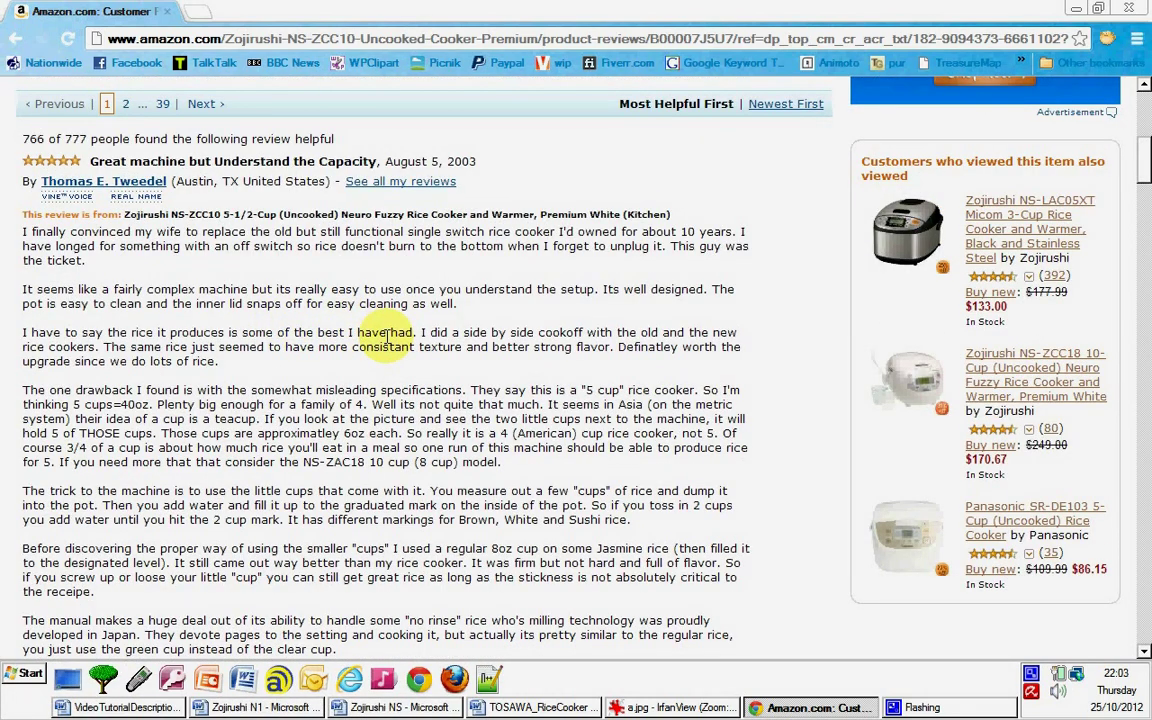
pyautogui.scroll(-3, 385, 337)
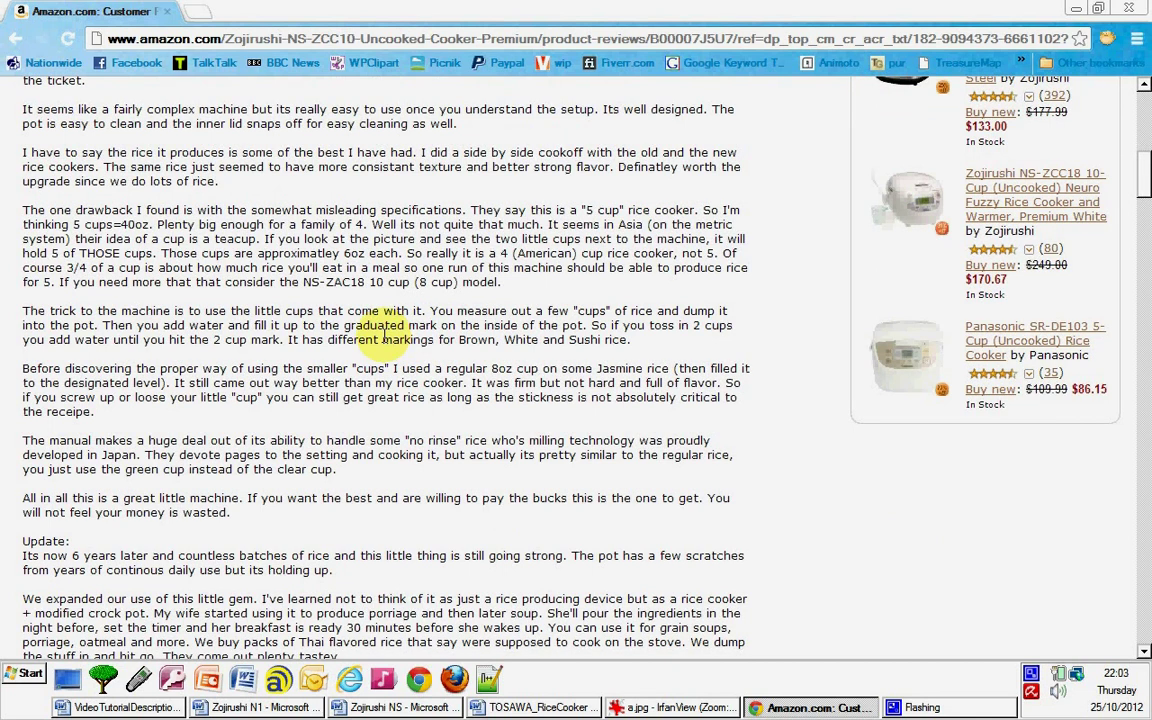
pyautogui.scroll(-3, 383, 336)
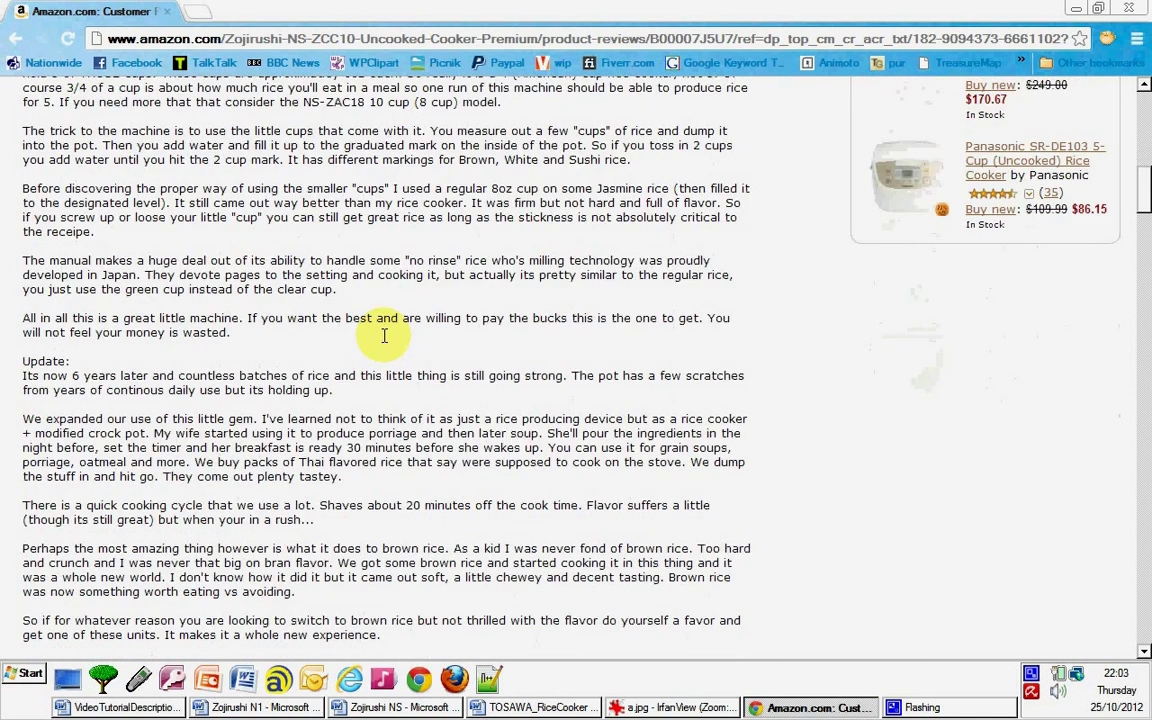
# - Skim the Zojirushi N1 draft in Word, then return to the Amazon reviews page
pyautogui.click(257, 707)
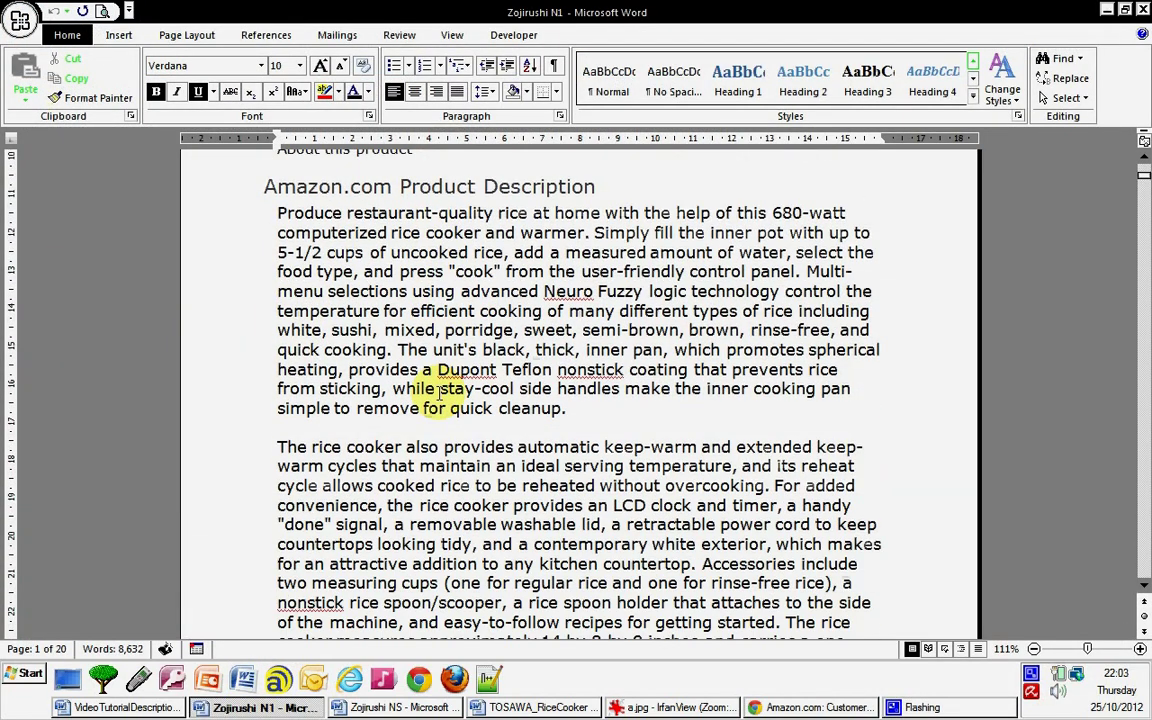
pyautogui.scroll(-8, 437, 395)
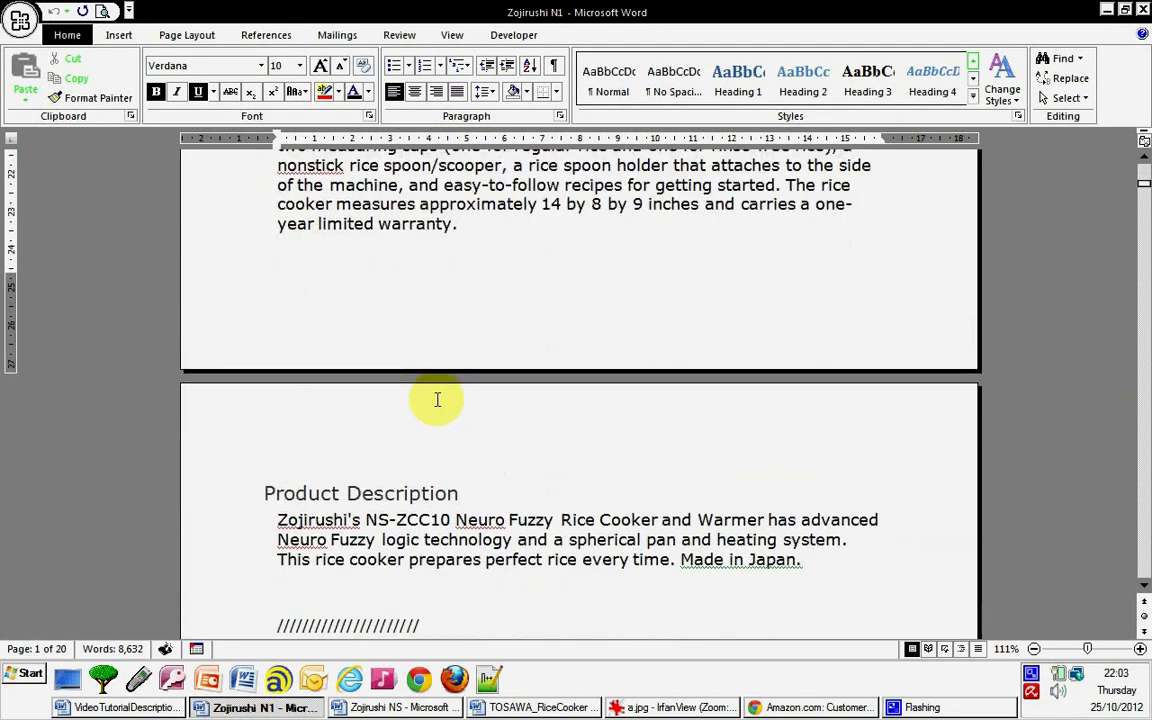
pyautogui.scroll(-12, 437, 400)
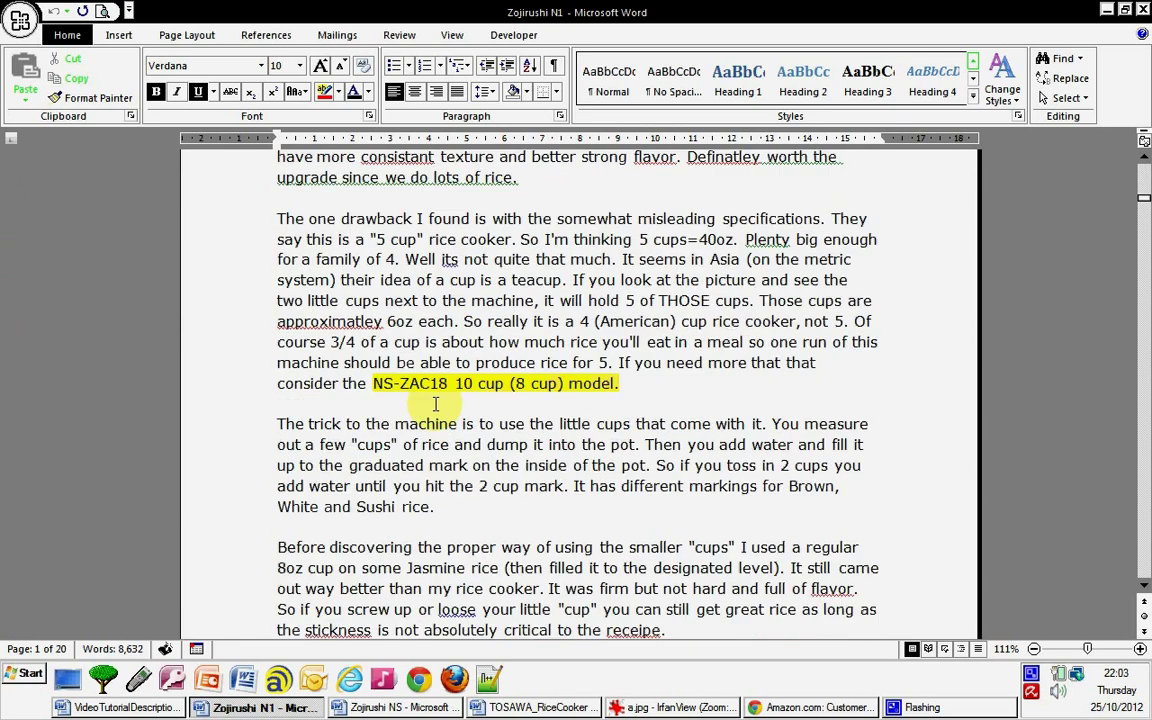
pyautogui.scroll(-9, 435, 403)
pyautogui.scroll(7, 437, 405)
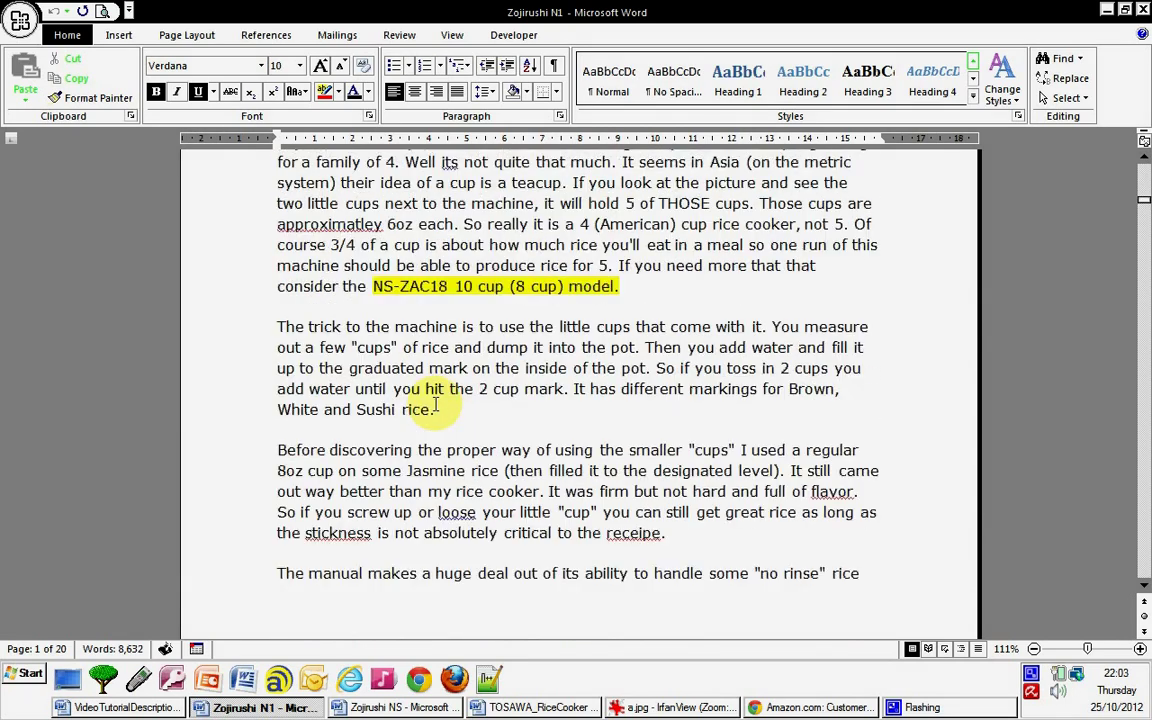
pyautogui.scroll(-7, 435, 403)
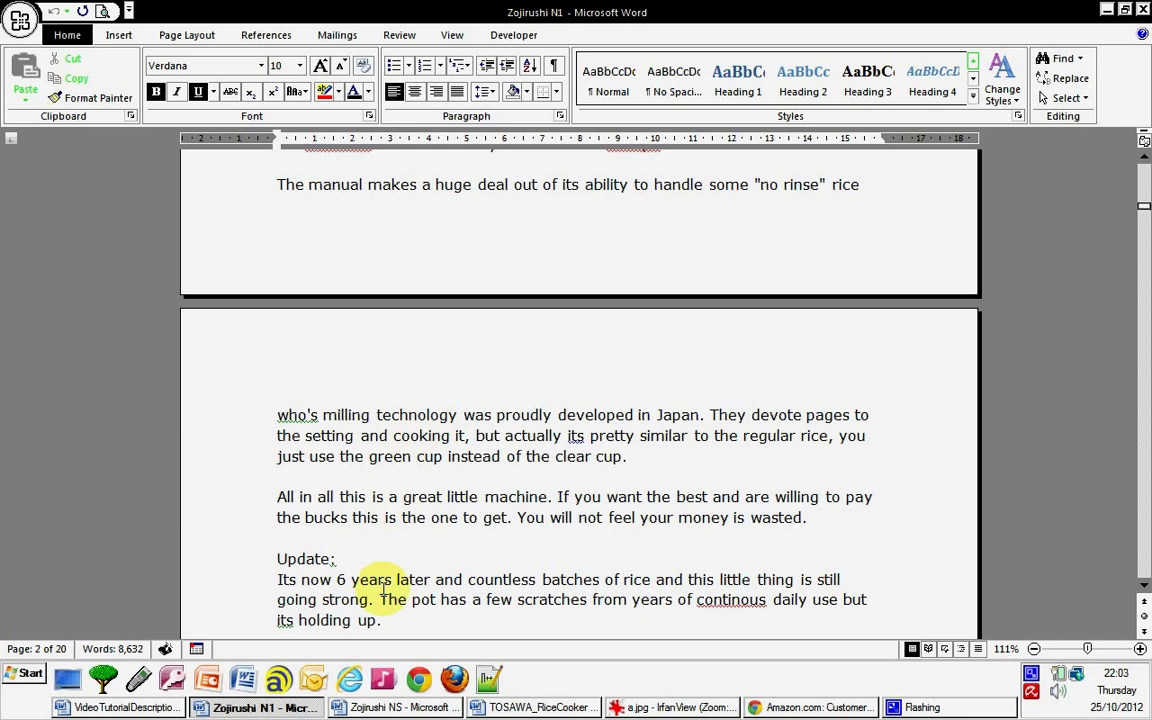
pyautogui.hotkey('alt', 'Tab')
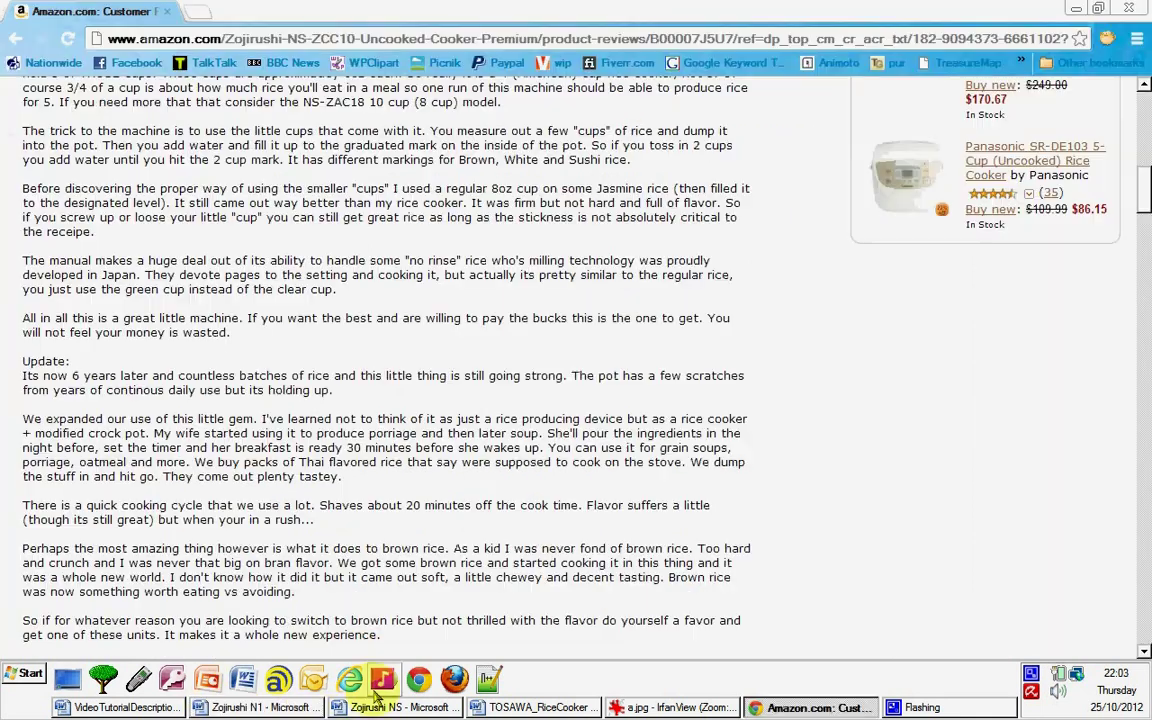
# - Bring up the Zojirushi NS draft and review the feature bullets above the warranty
pyautogui.click(378, 707)
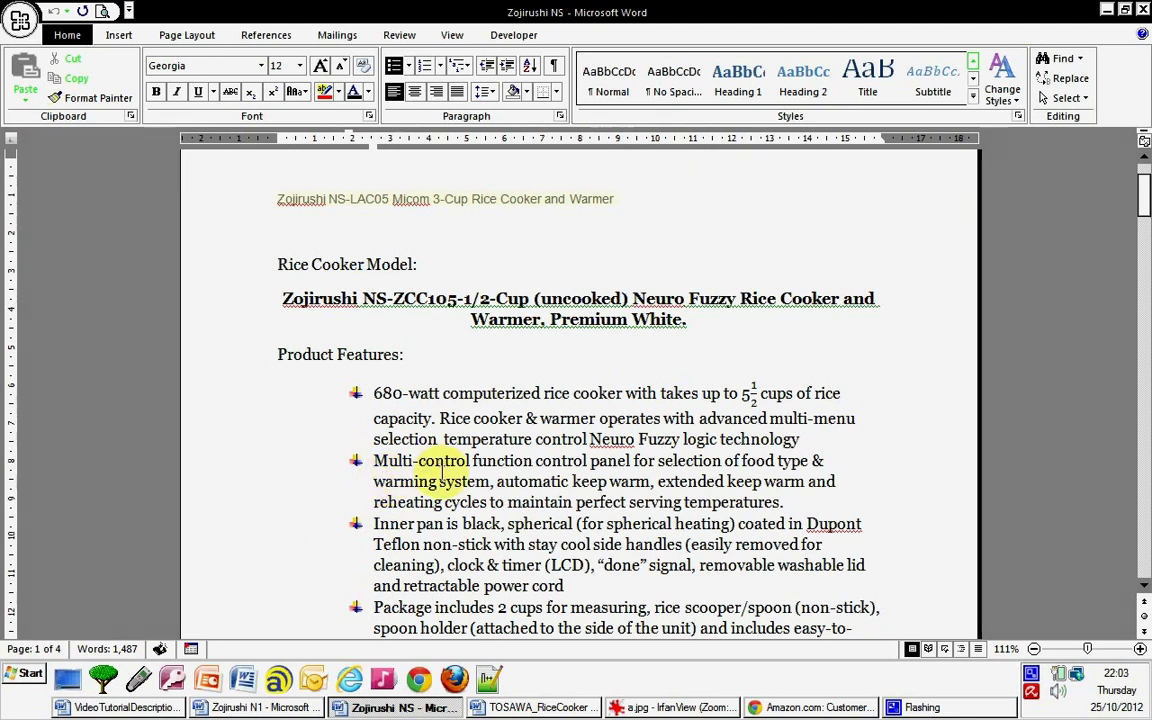
pyautogui.scroll(-2, 441, 470)
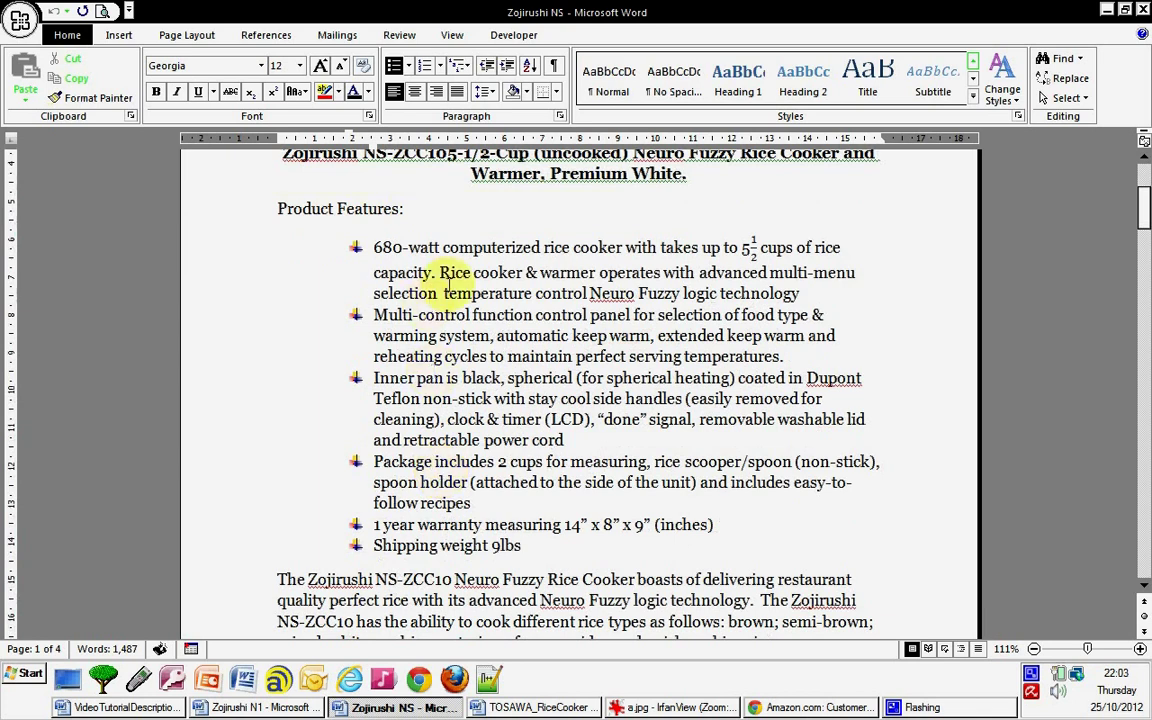
pyautogui.moveTo(580, 525); pyautogui.dragTo(372, 247)
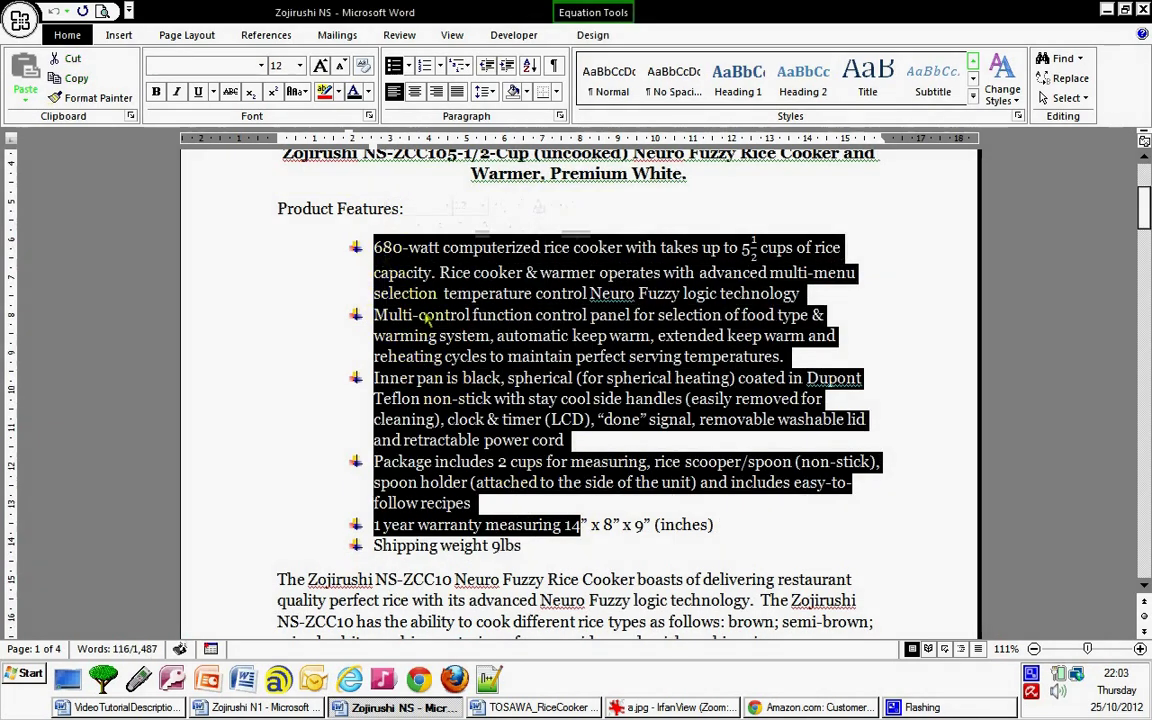
pyautogui.scroll(-3, 504, 404)
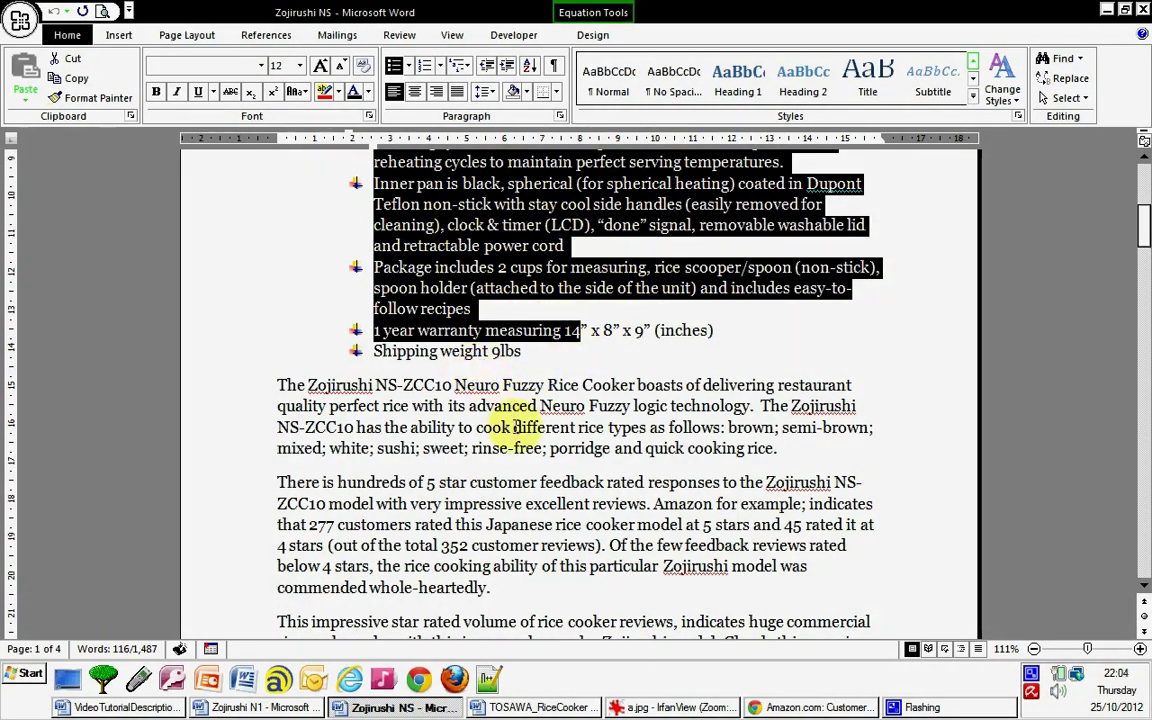
pyautogui.scroll(-5, 510, 428)
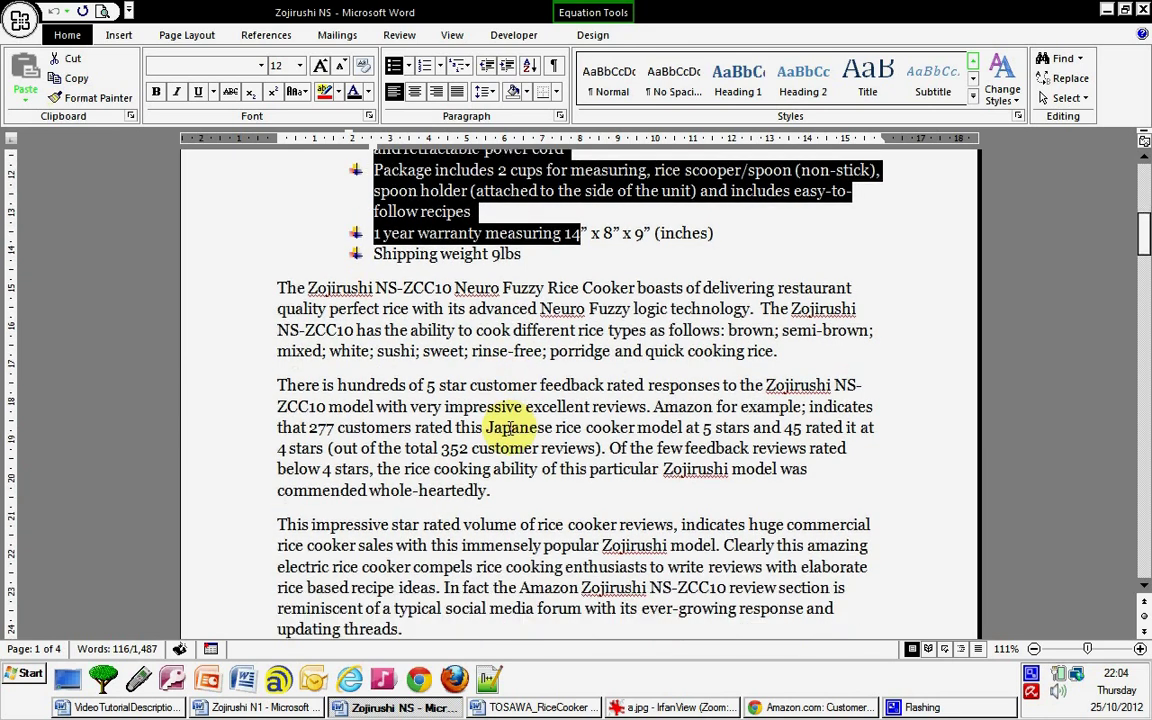
pyautogui.scroll(-8, 509, 428)
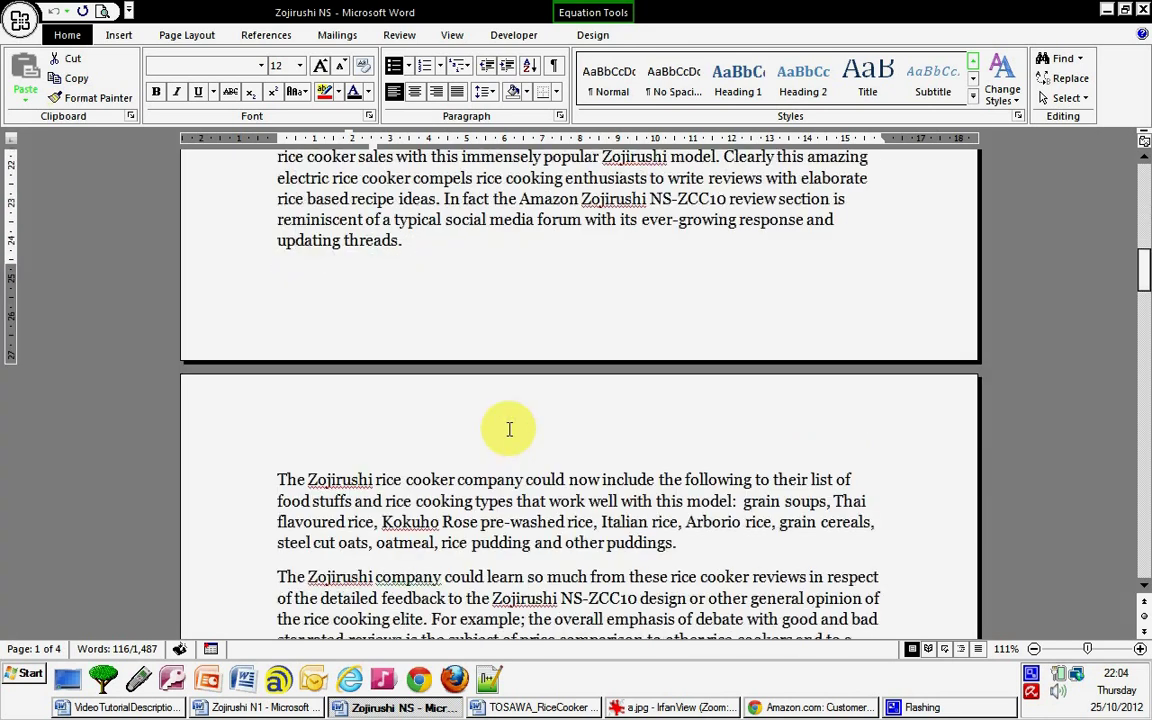
pyautogui.scroll(-4, 509, 428)
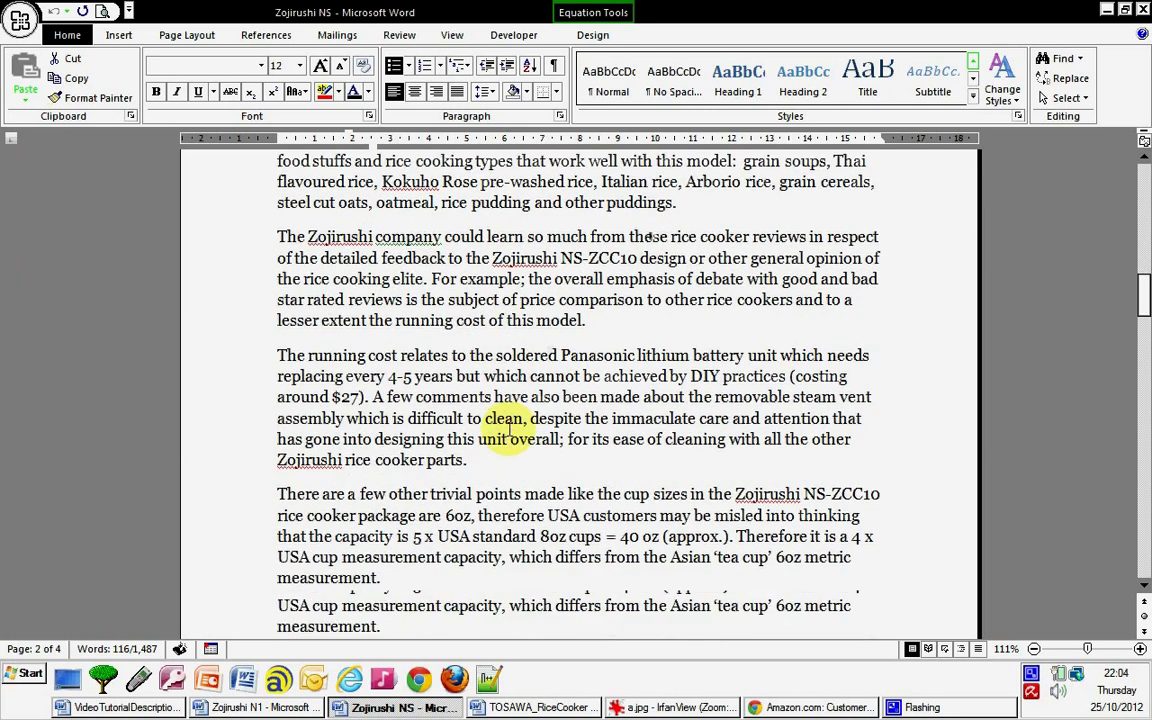
pyautogui.scroll(-5, 509, 430)
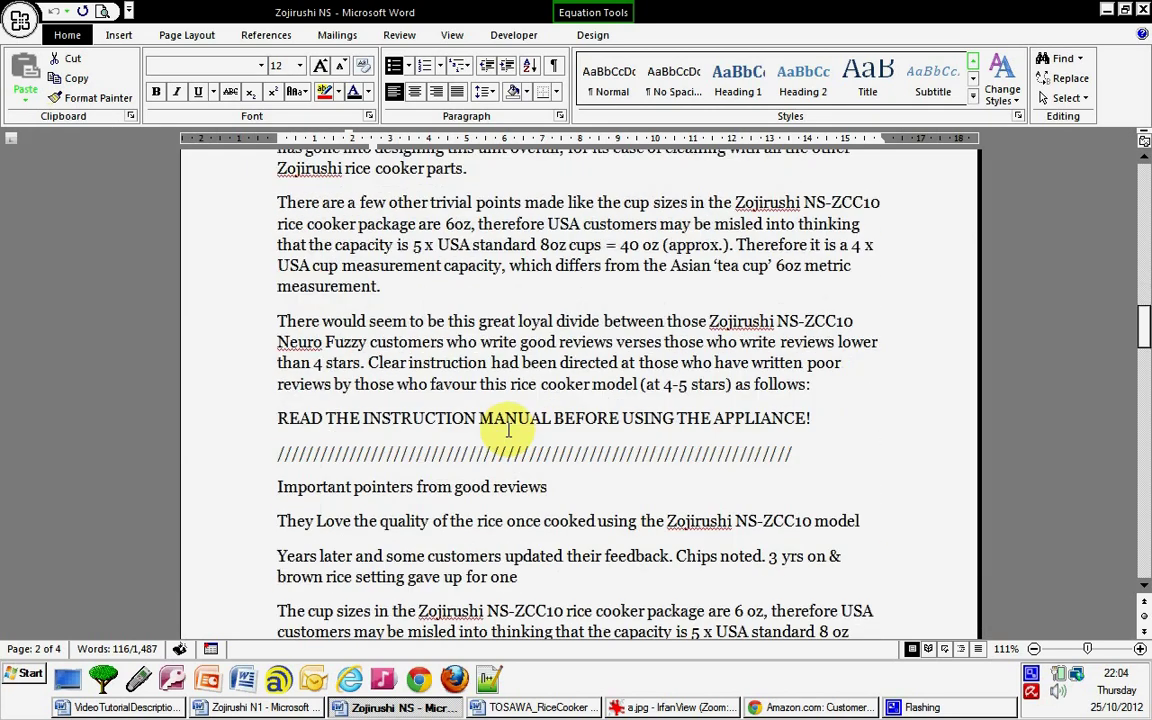
pyautogui.scroll(-2, 509, 430)
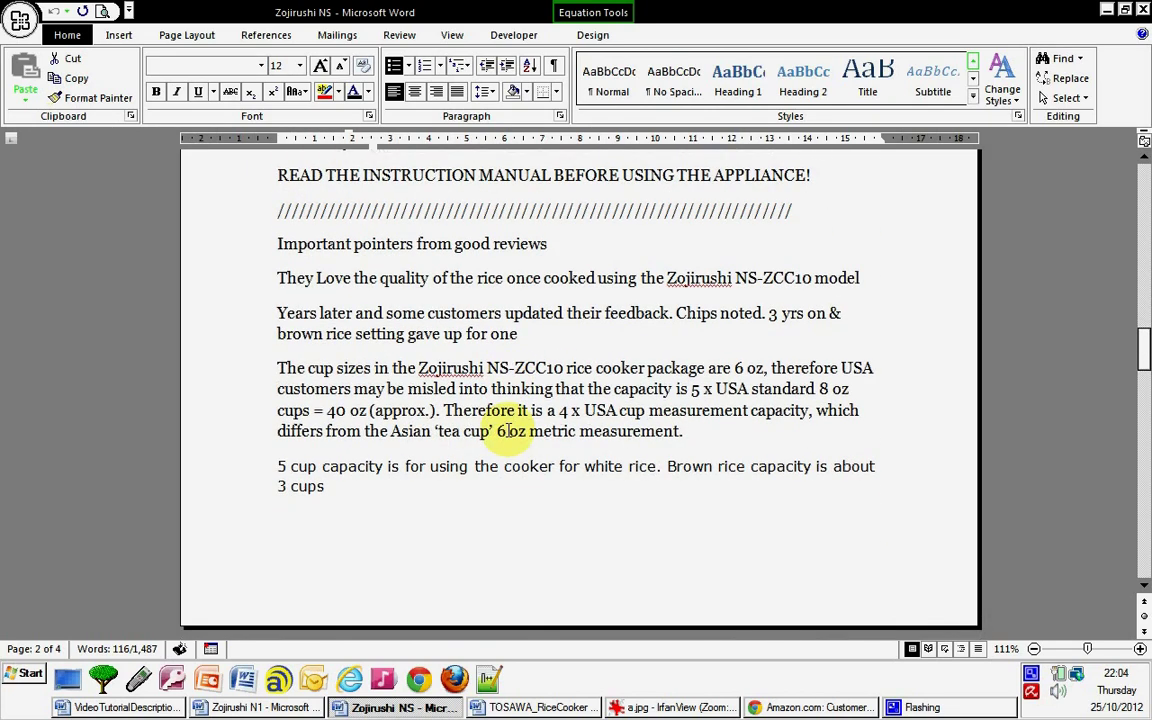
pyautogui.scroll(-7, 509, 430)
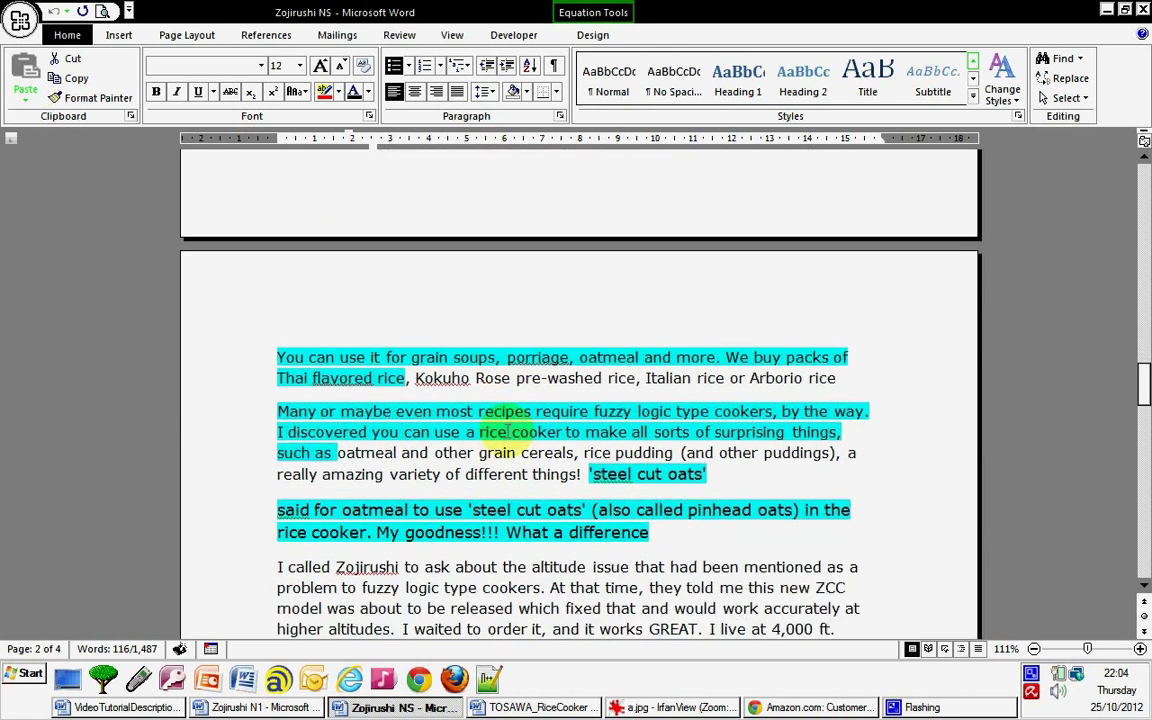
pyautogui.scroll(-1, 509, 430)
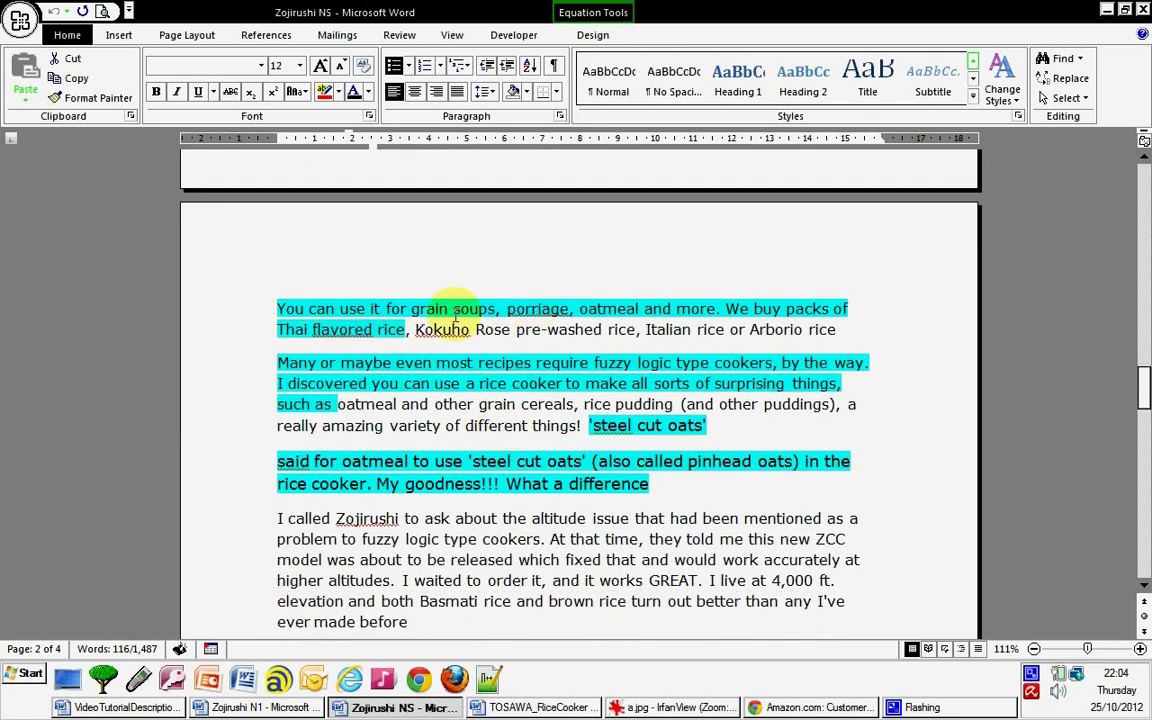
# - Read the quoted reviews down to the CR2354 battery notes and 3-star steam-vent critique
pyautogui.moveTo(406, 329); pyautogui.dragTo(280, 308)
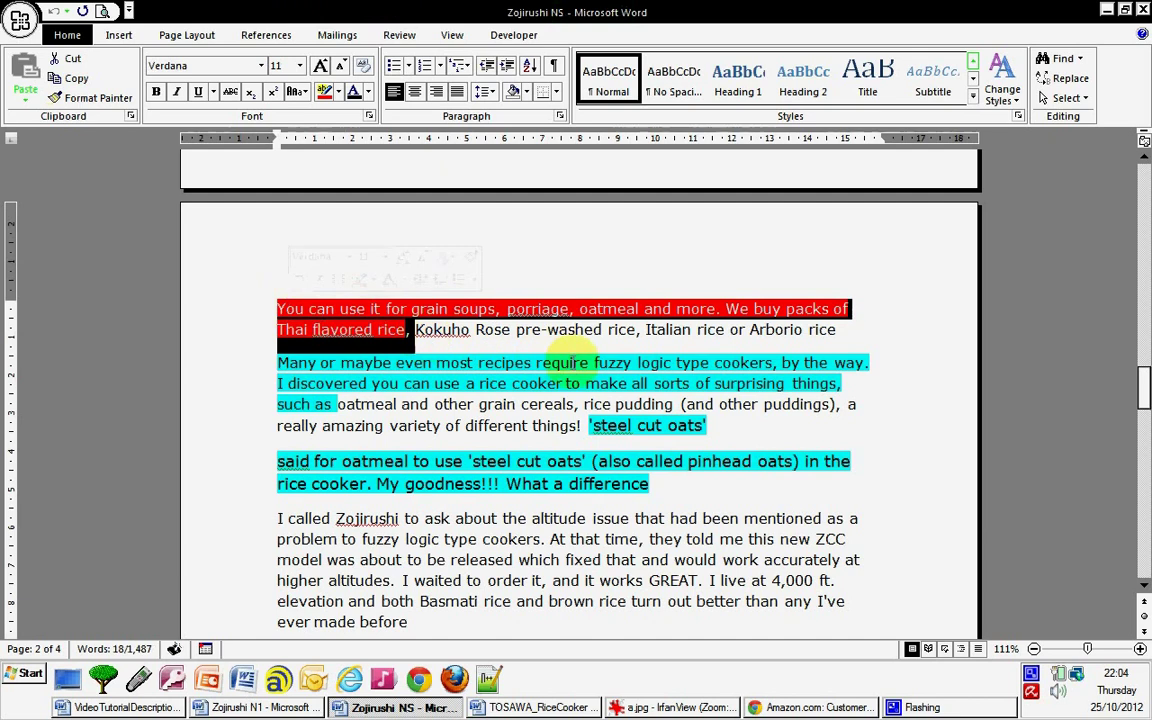
pyautogui.click(590, 362)
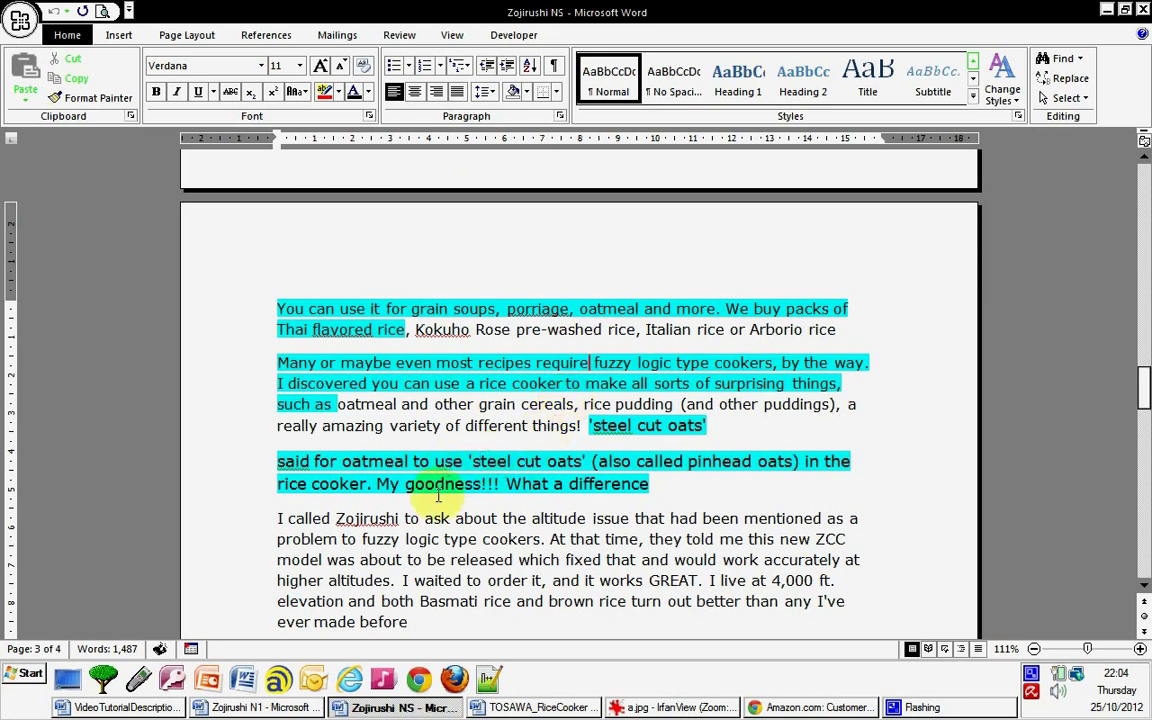
pyautogui.scroll(-8, 629, 508)
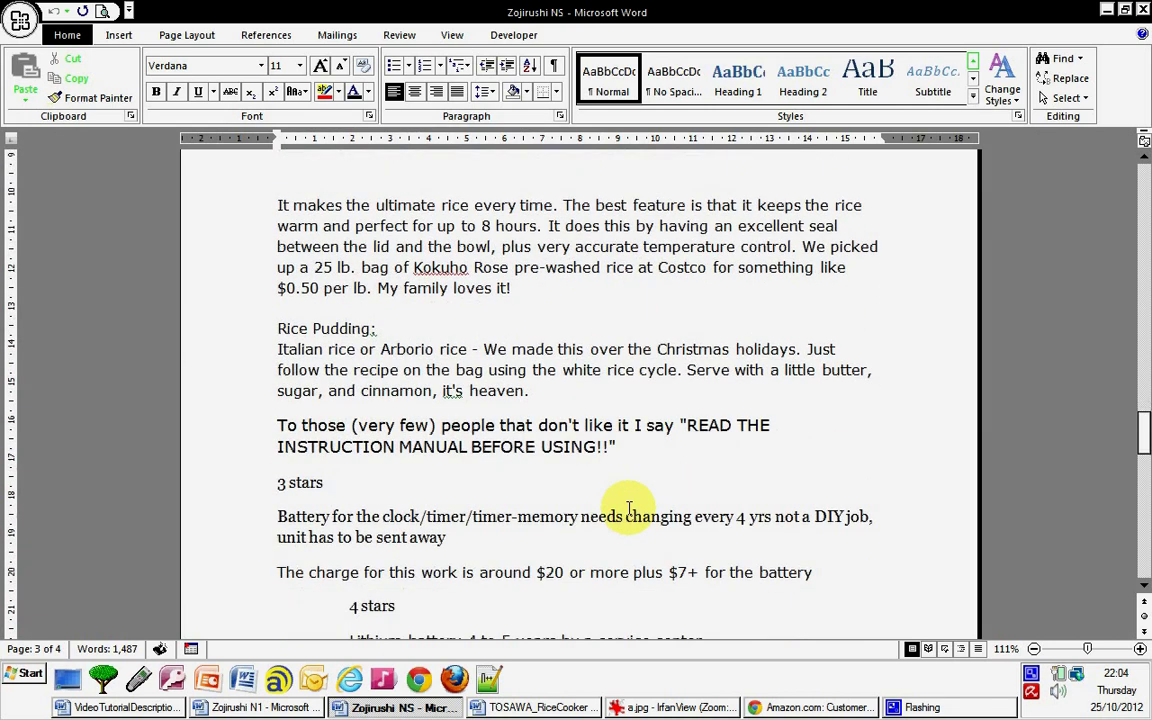
pyautogui.scroll(-6, 629, 508)
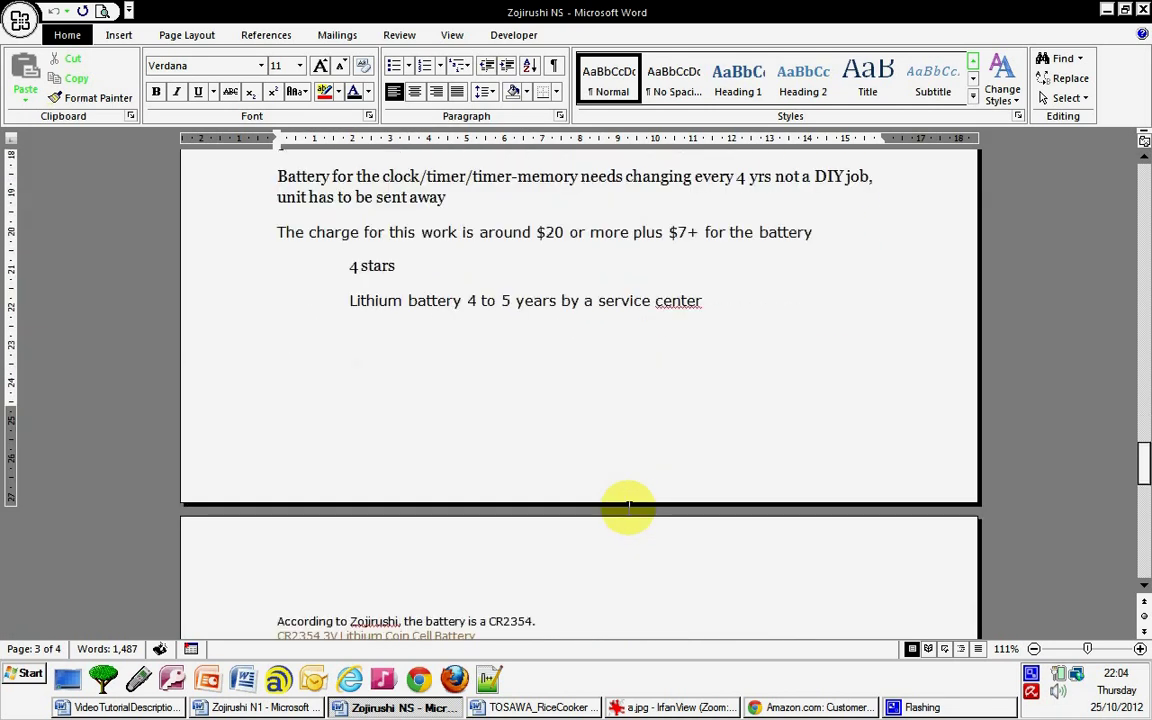
pyautogui.scroll(-5, 629, 508)
pyautogui.scroll(-4, 629, 508)
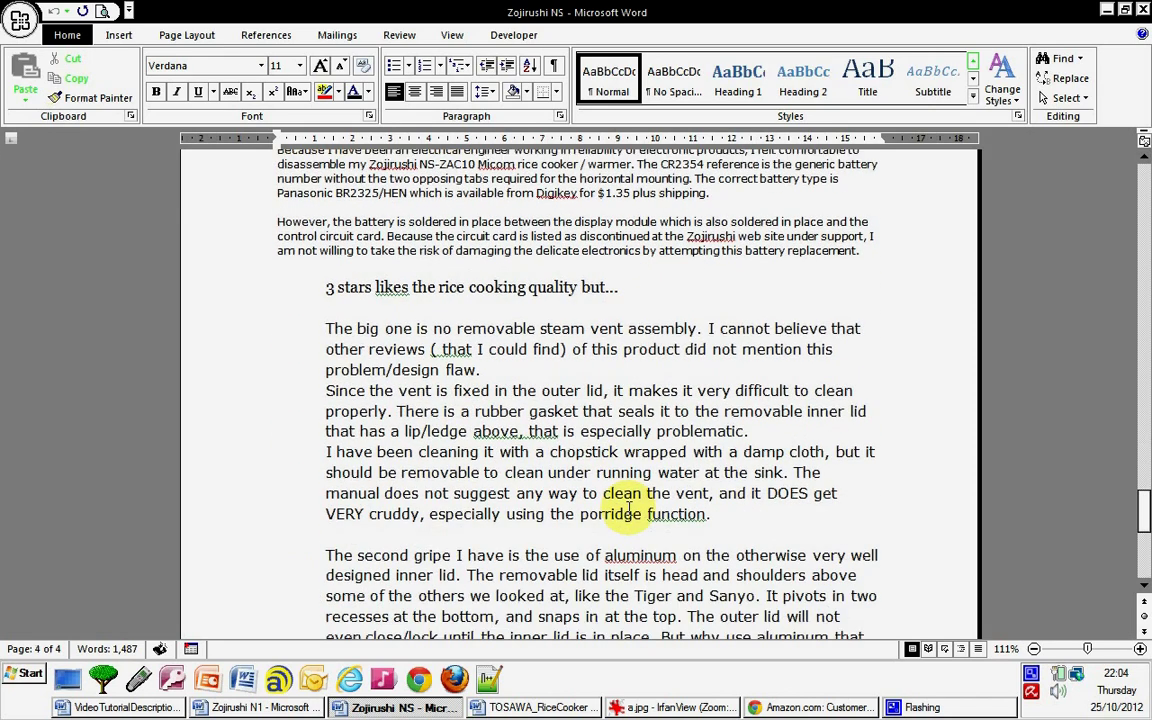
pyautogui.scroll(-1, 629, 508)
pyautogui.scroll(-5, 629, 508)
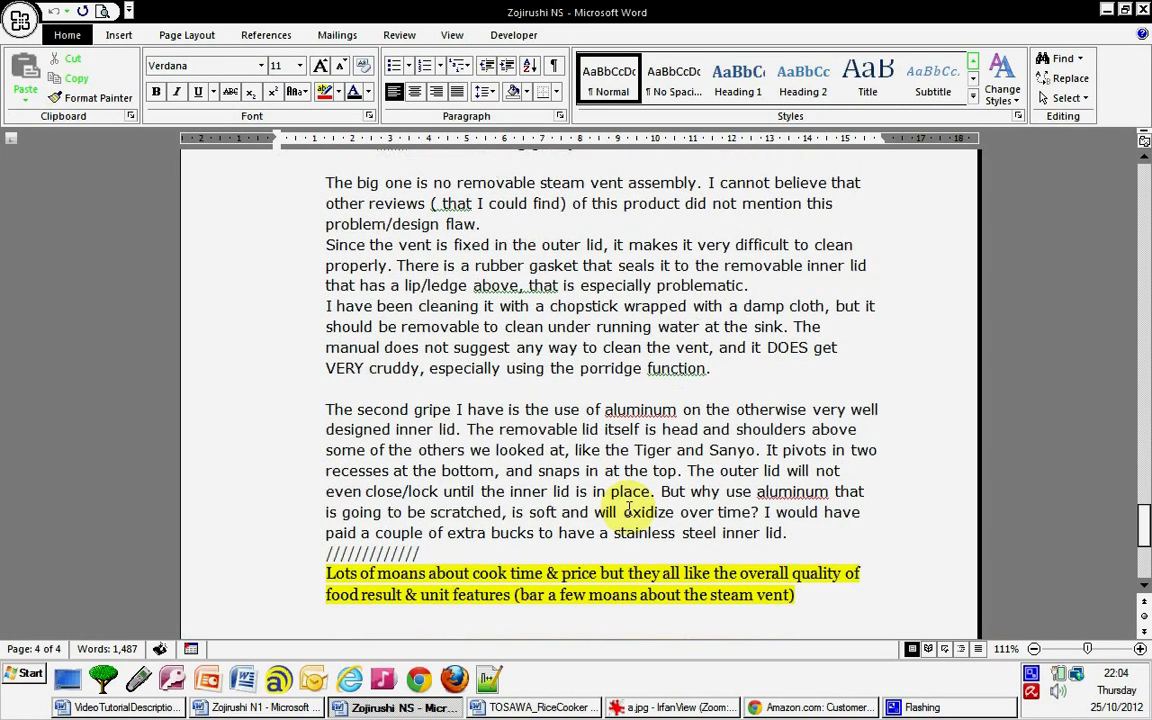
pyautogui.scroll(-4, 629, 508)
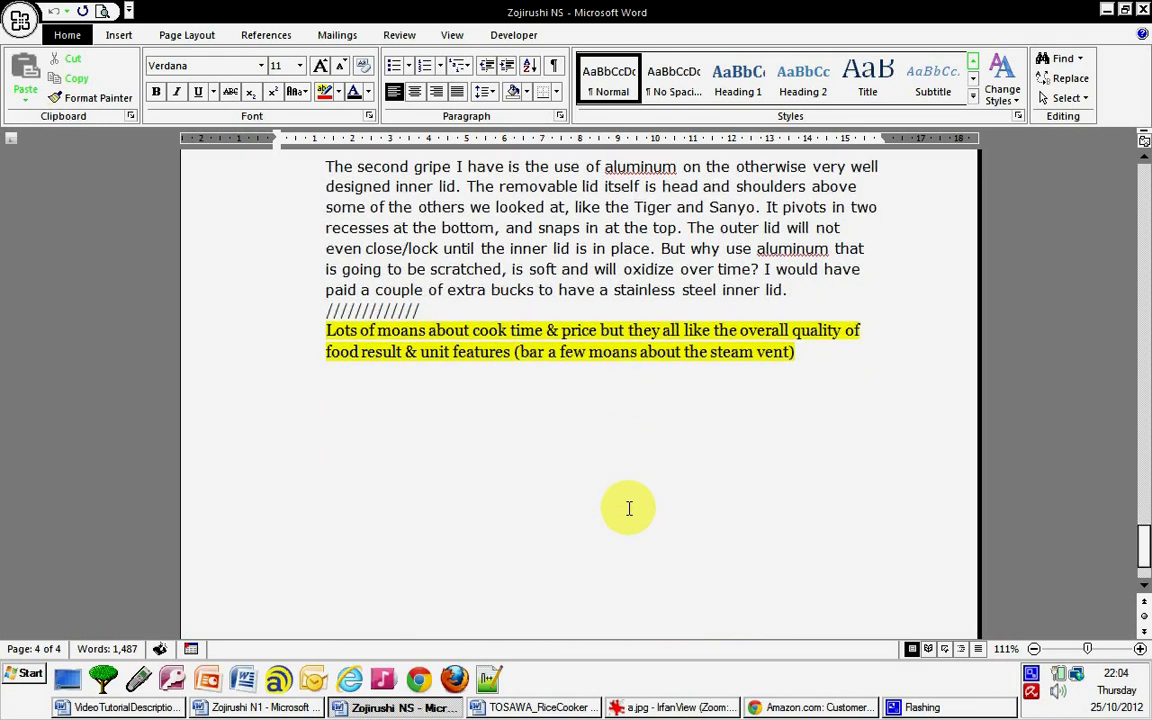
pyautogui.scroll(6, 629, 508)
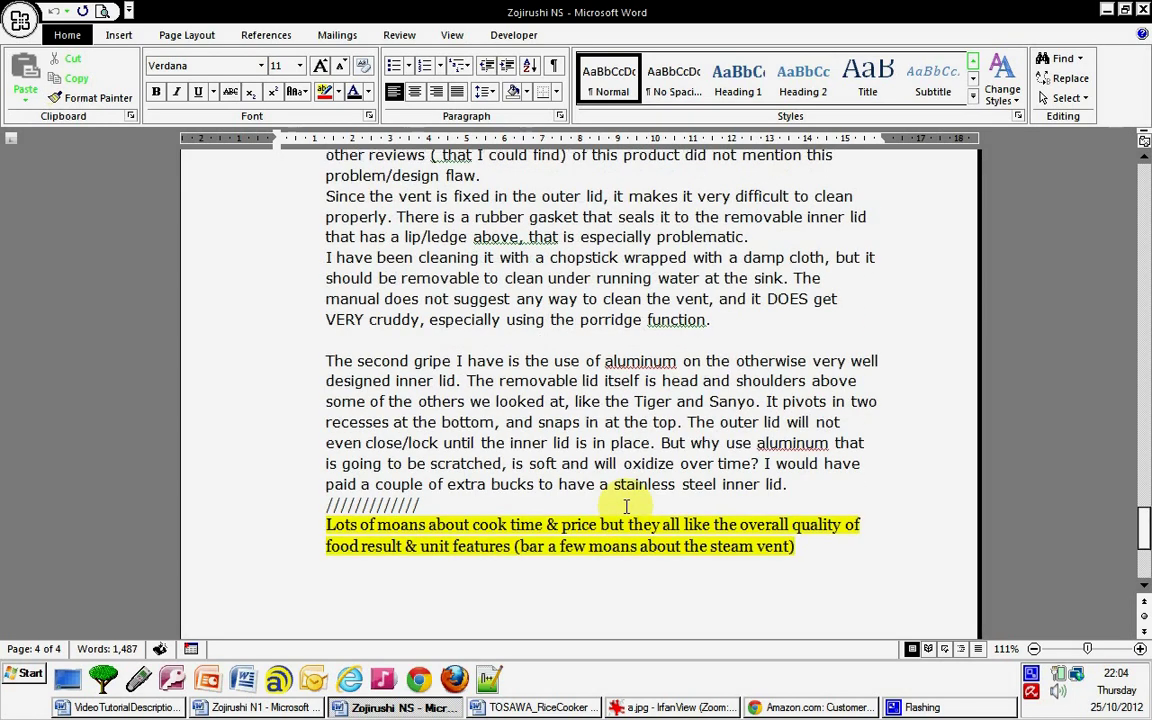
pyautogui.scroll(6, 627, 507)
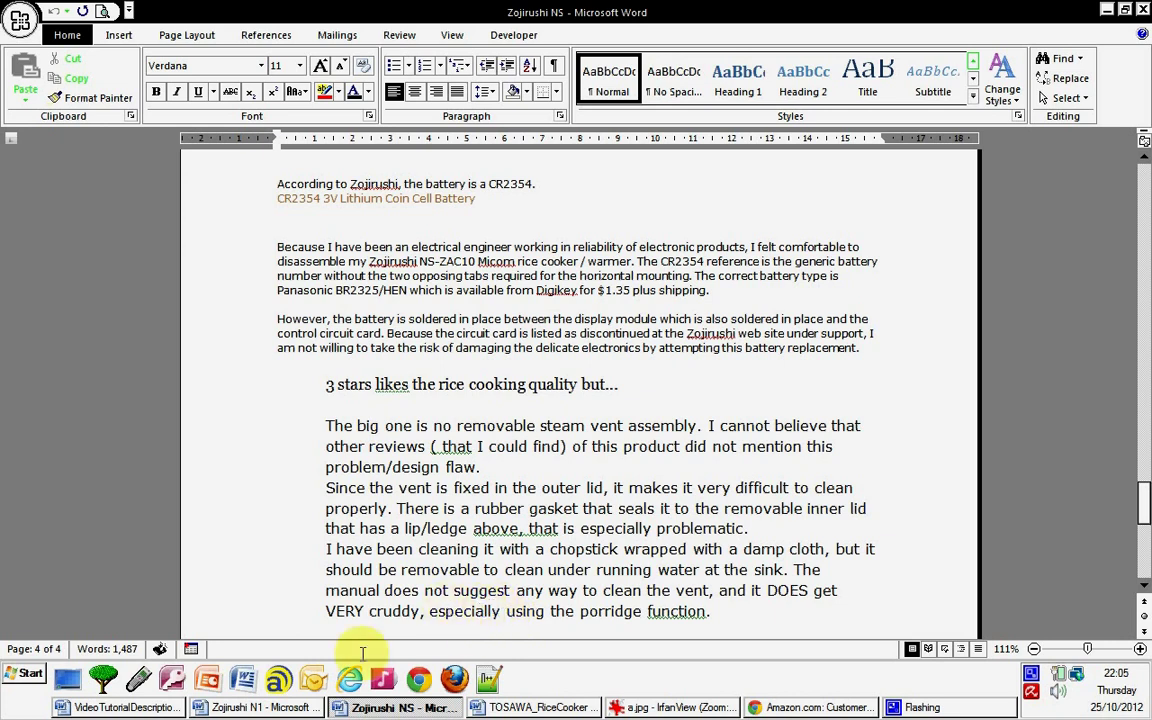
pyautogui.click(380, 708)
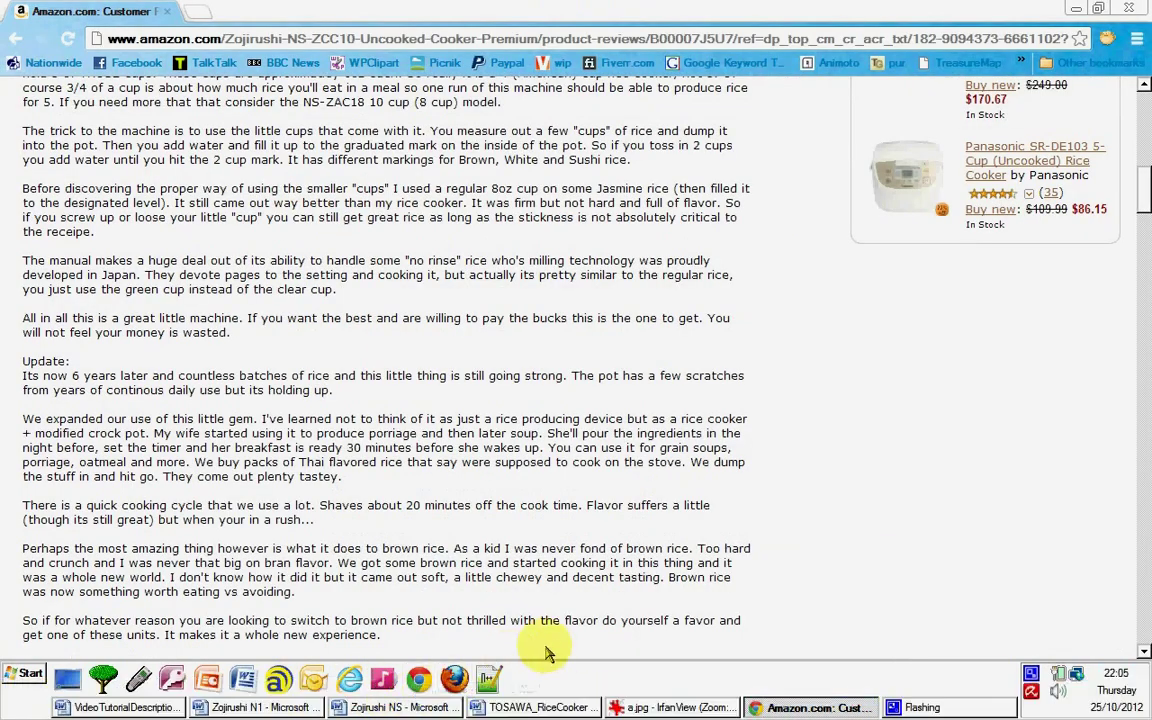
pyautogui.click(555, 705)
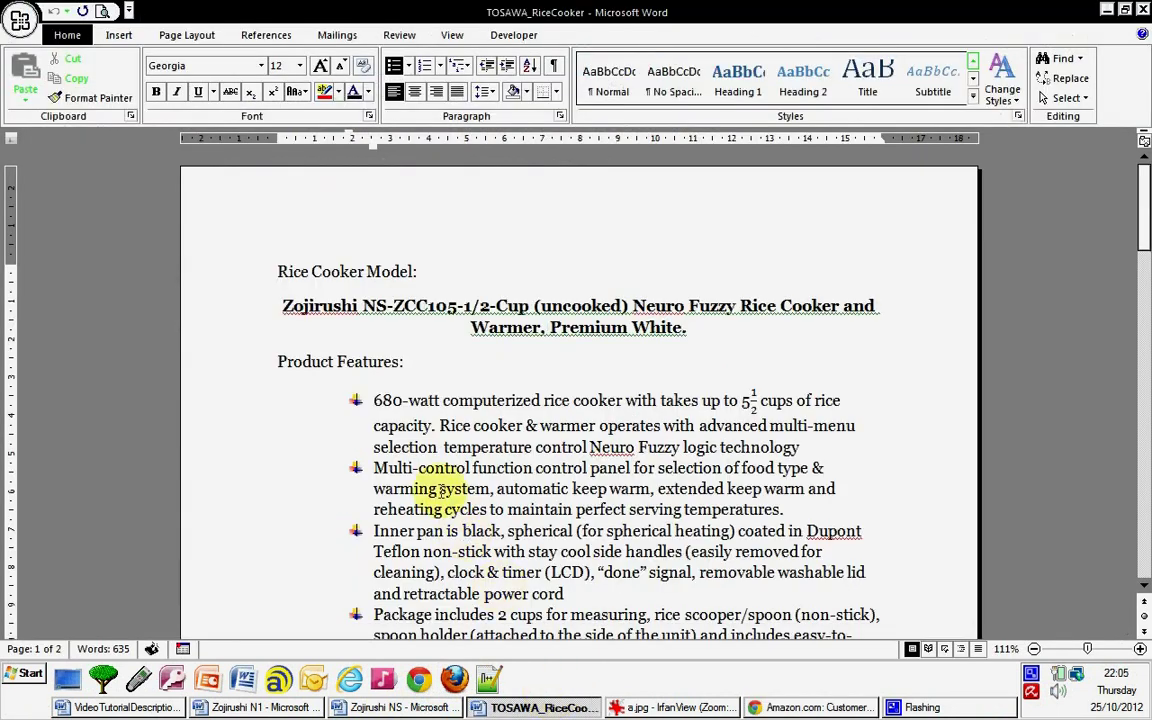
pyautogui.scroll(-1, 385, 377)
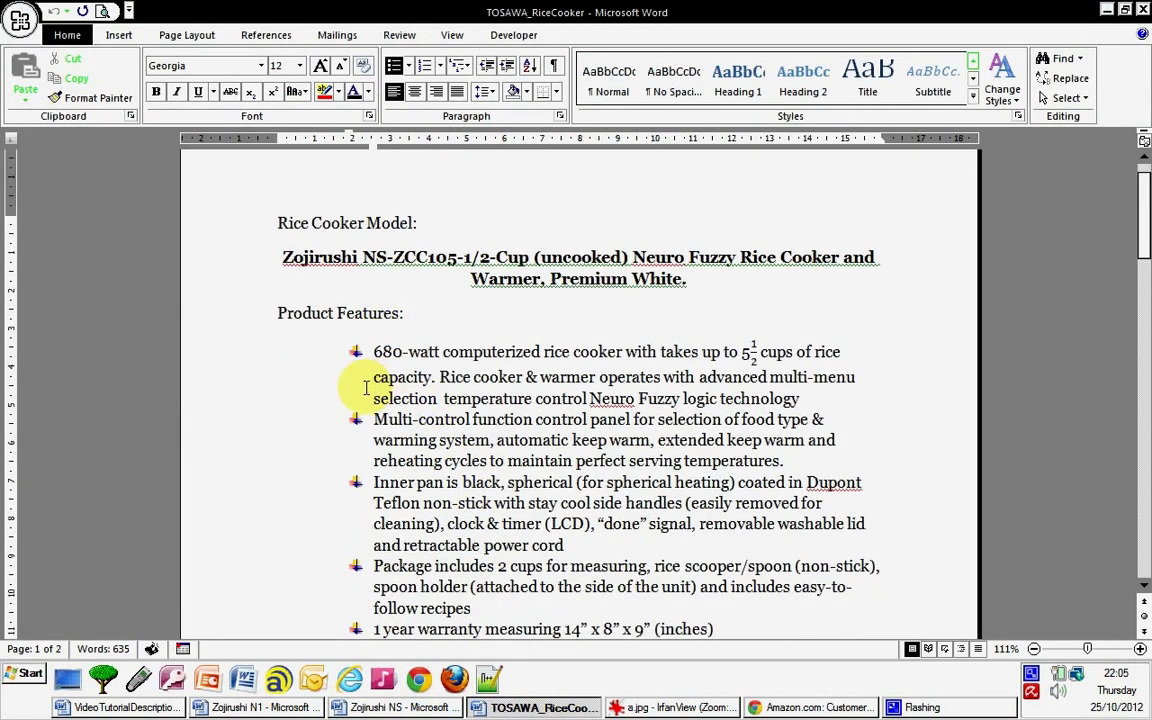
pyautogui.scroll(-1, 366, 388)
pyautogui.moveTo(373, 303); pyautogui.dragTo(476, 601)
pyautogui.scroll(-3, 476, 601)
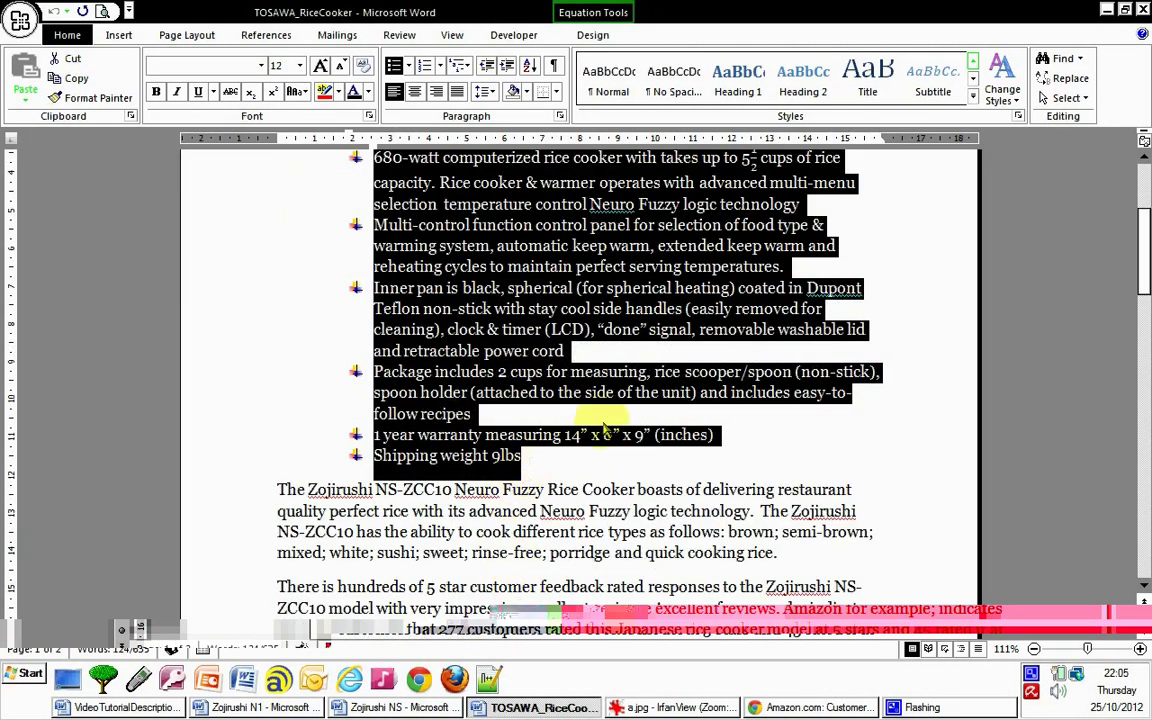
pyautogui.scroll(4, 604, 428)
pyautogui.scroll(-2, 600, 428)
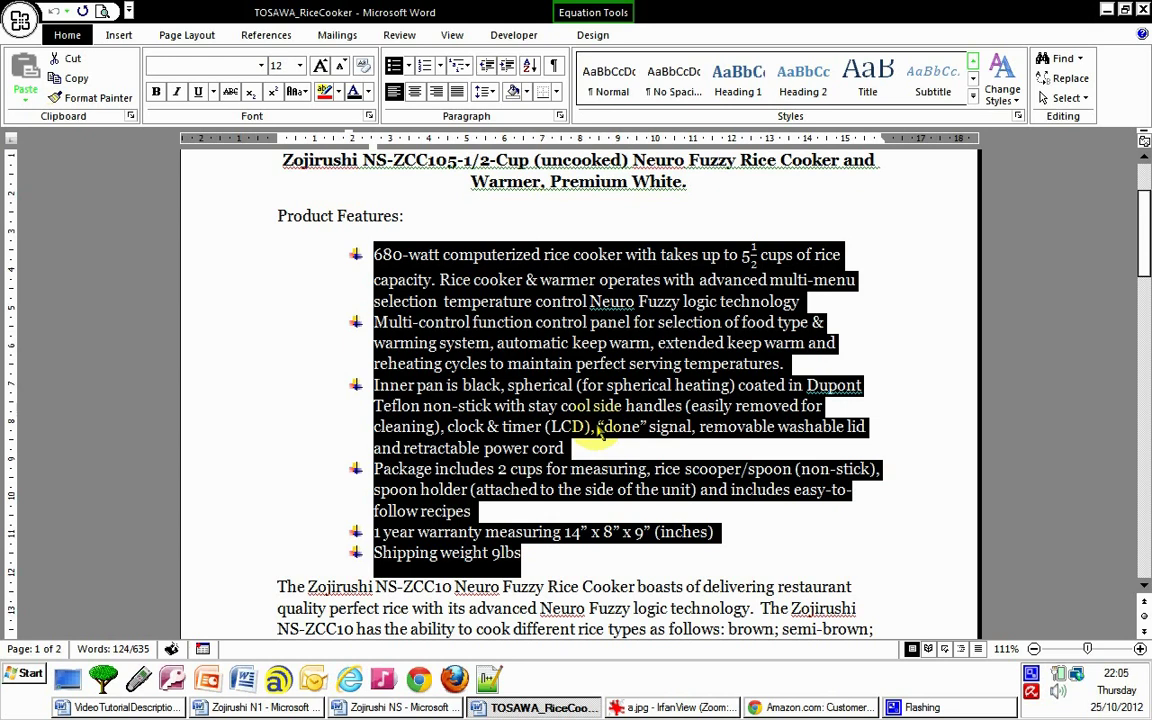
pyautogui.scroll(-1, 600, 430)
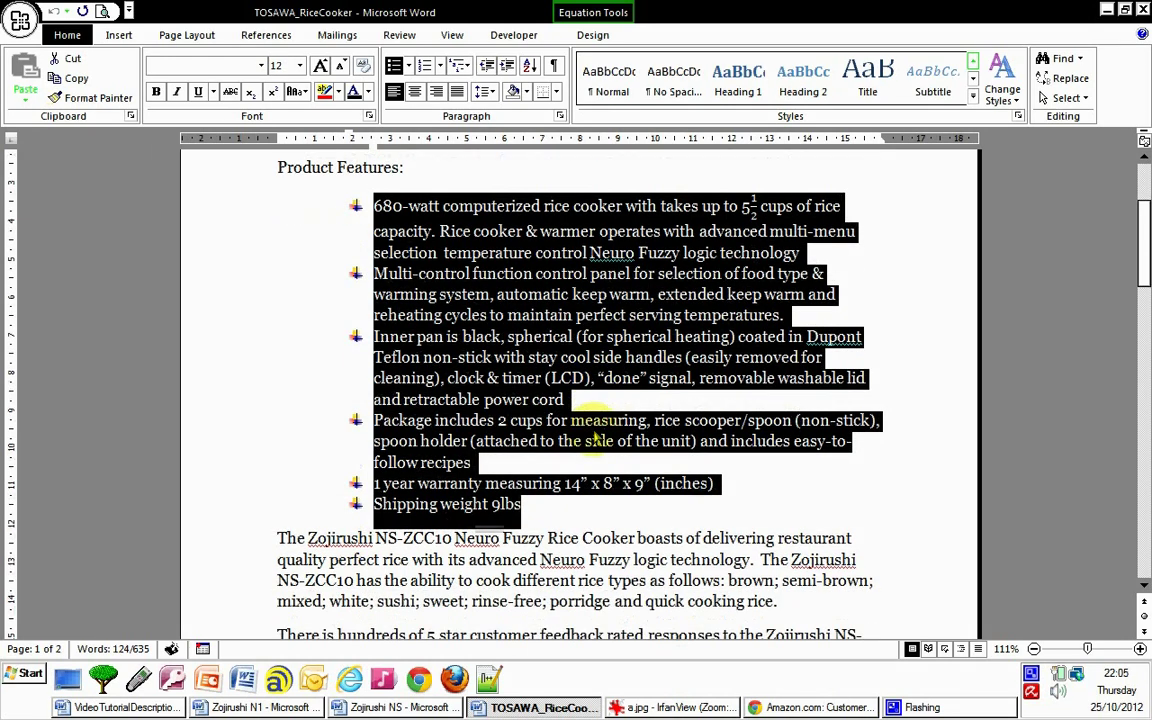
pyautogui.scroll(-3, 597, 440)
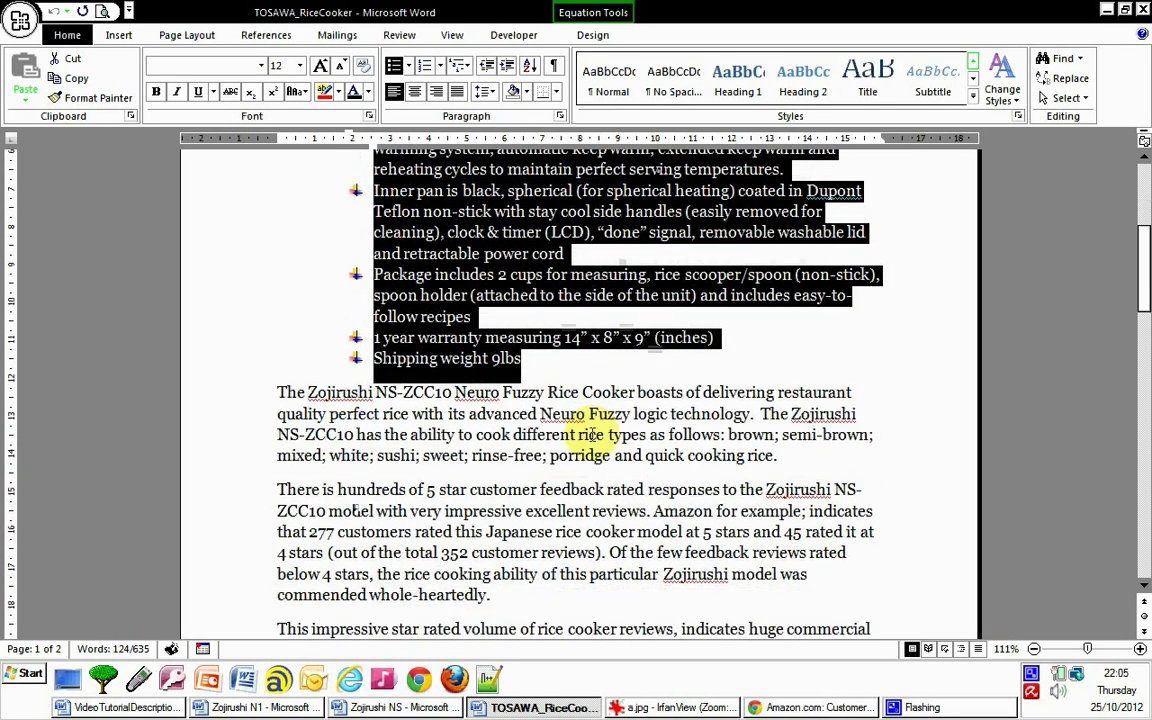
pyautogui.scroll(-1, 593, 440)
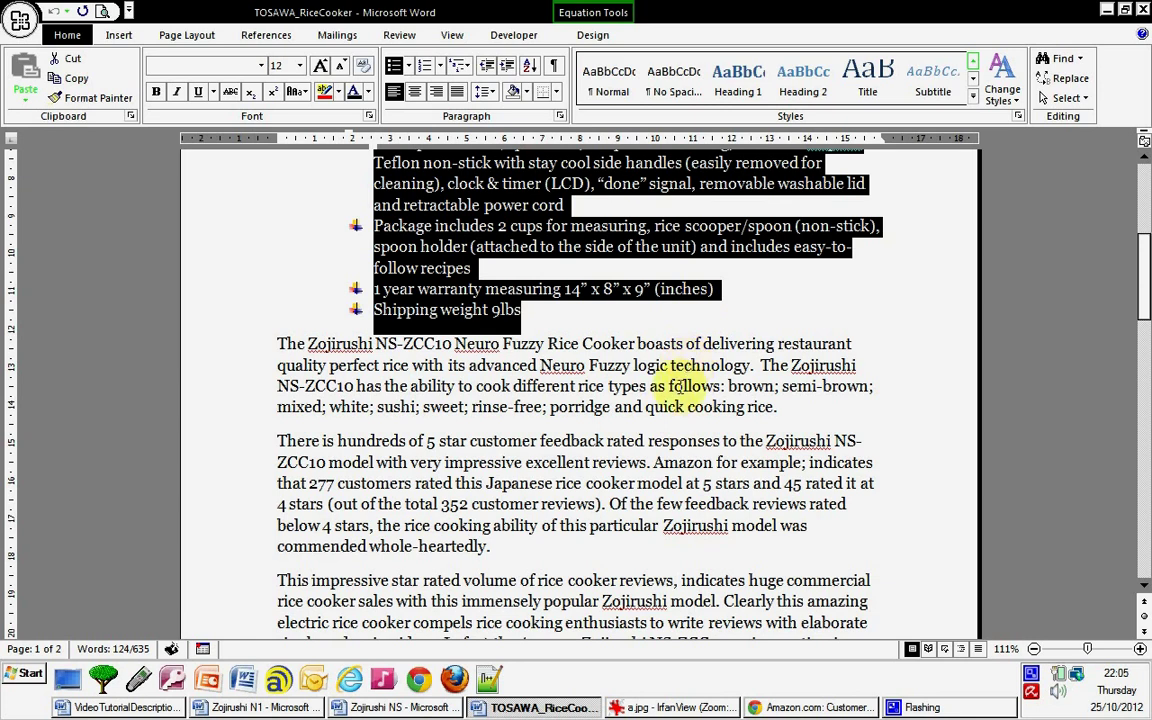
pyautogui.scroll(-1, 665, 410)
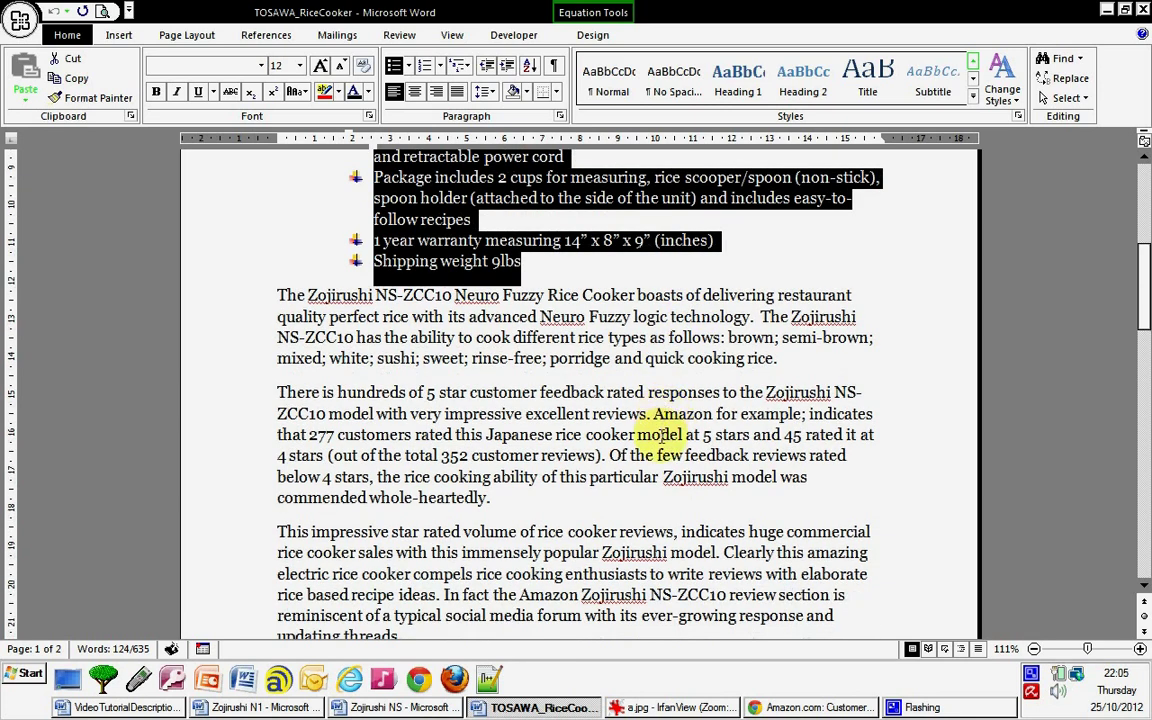
pyautogui.click(603, 433)
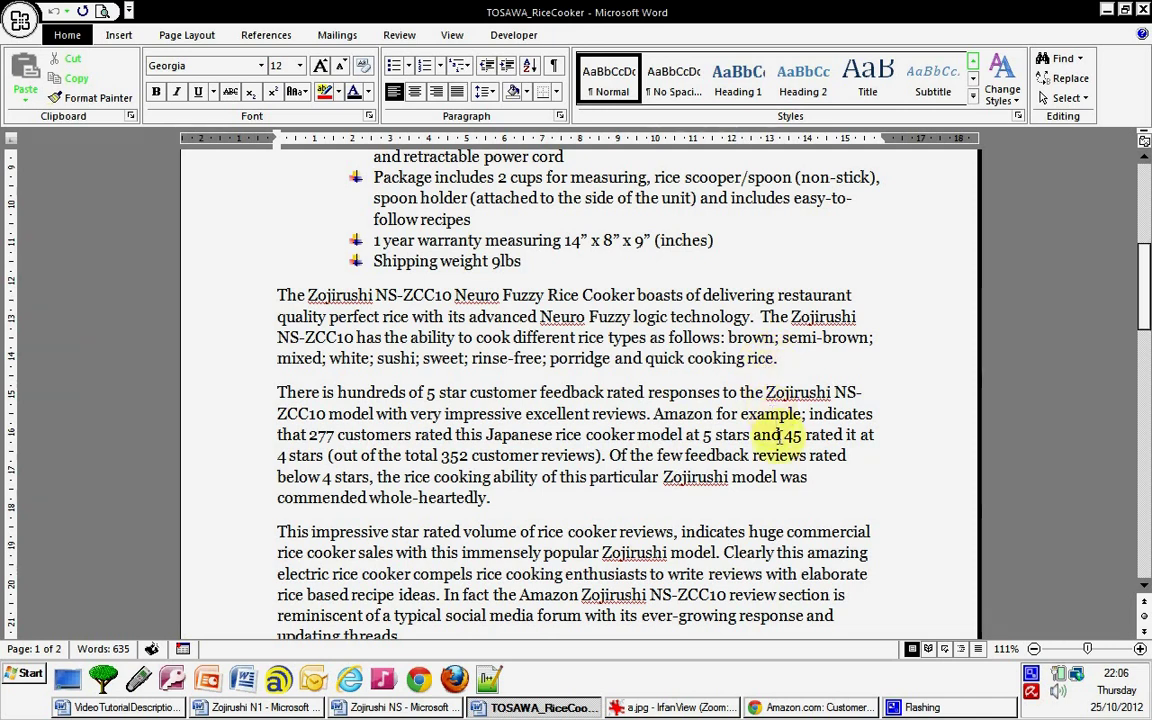
pyautogui.scroll(-1, 802, 472)
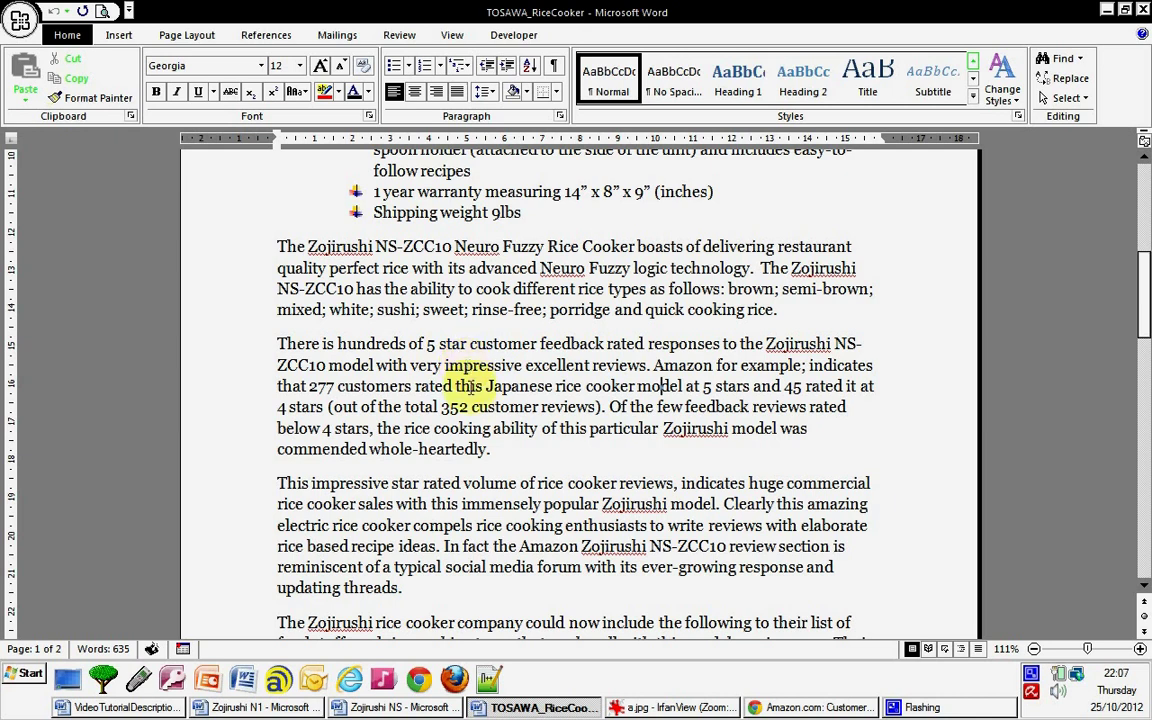
pyautogui.scroll(-1, 420, 368)
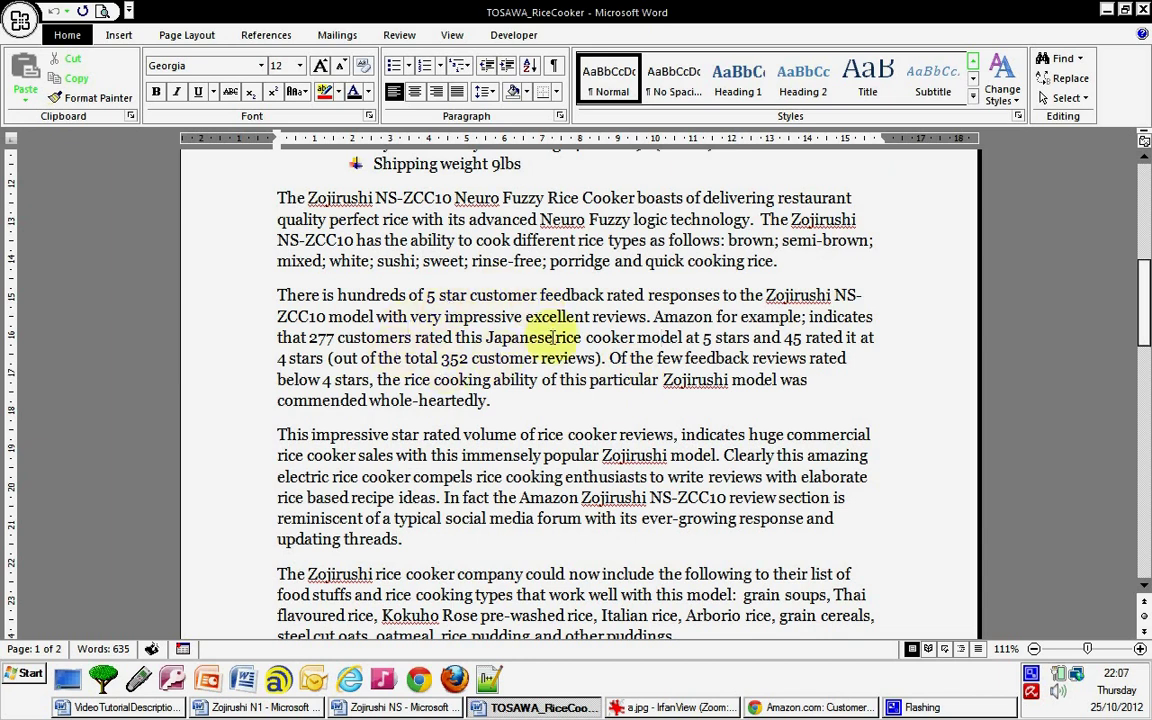
pyautogui.scroll(-1, 499, 340)
pyautogui.scroll(-1, 499, 340)
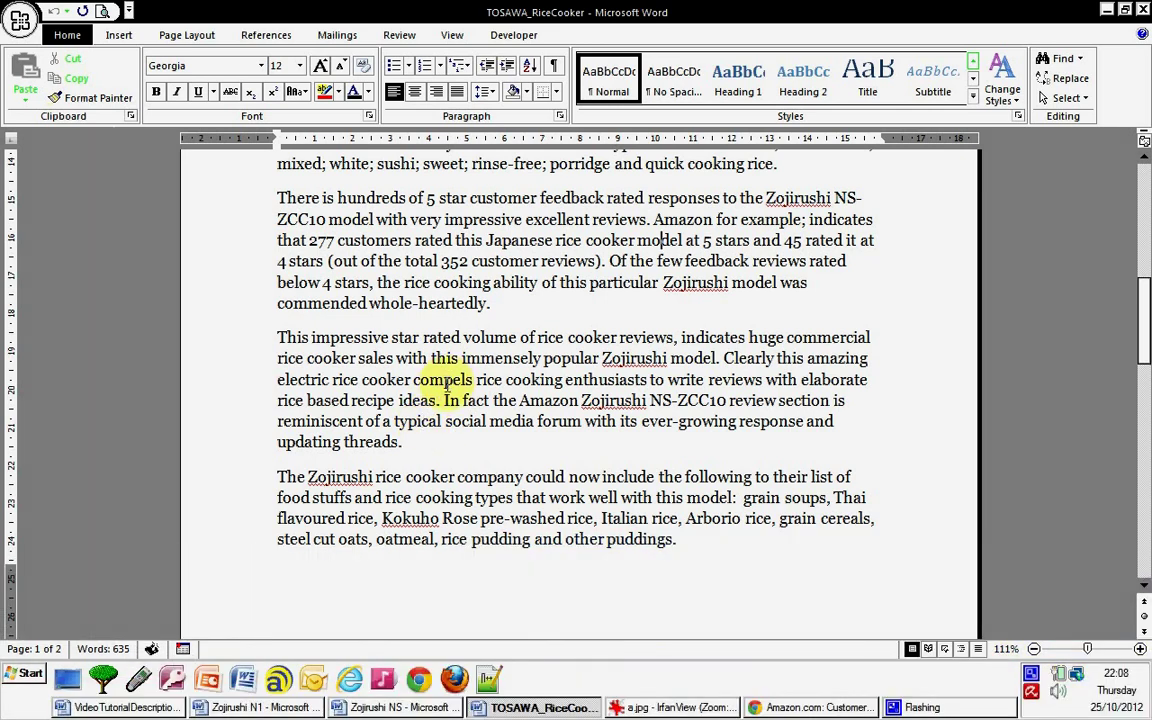
pyautogui.scroll(-1, 447, 383)
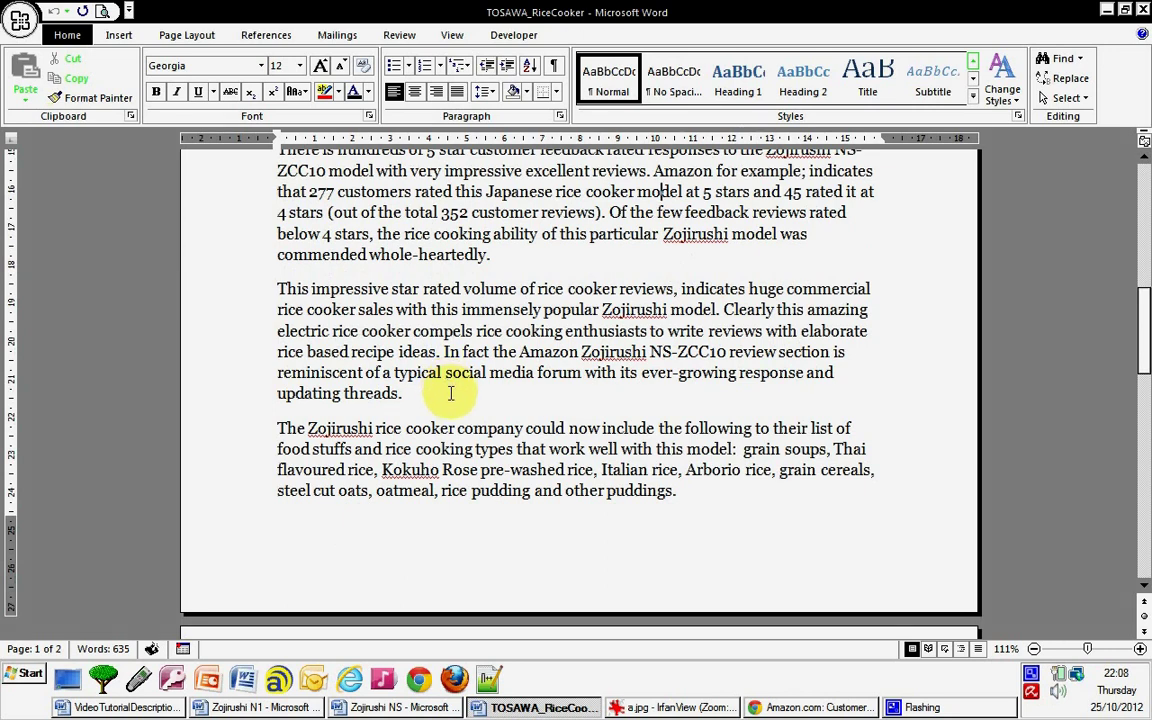
pyautogui.scroll(-1, 450, 396)
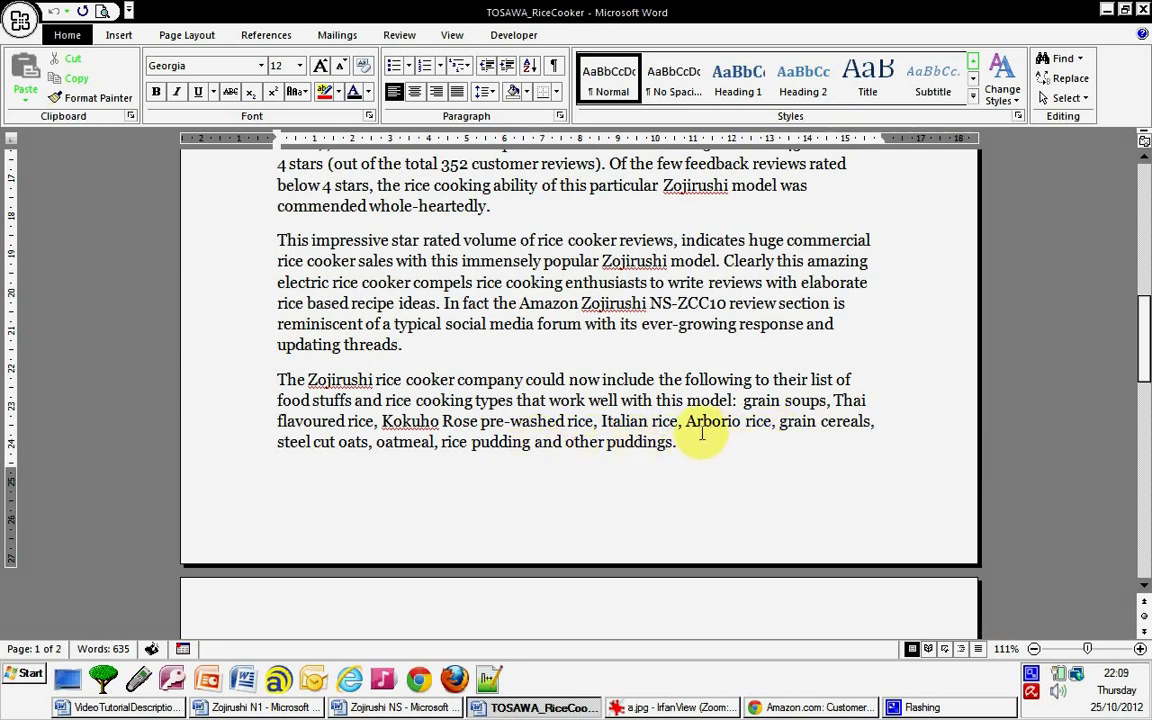
pyautogui.scroll(-5, 690, 432)
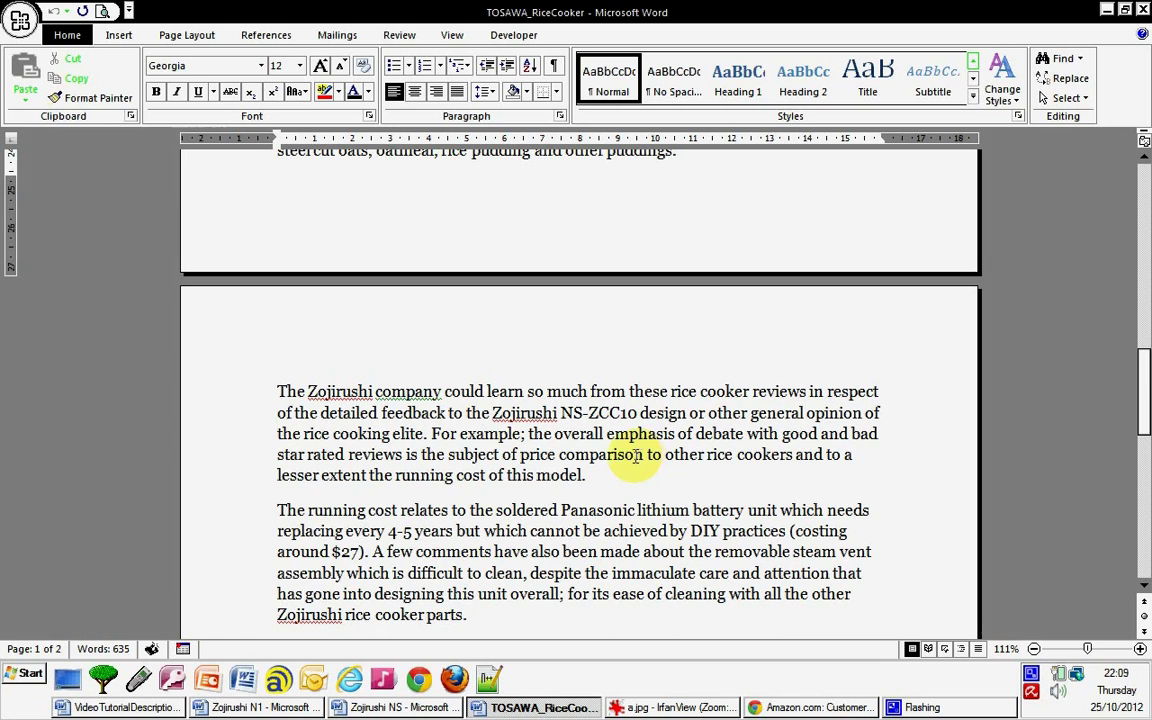
# - Delete the stray space before 'cleaning', then check the article ends with the manual warning
pyautogui.scroll(-1, 637, 456)
pyautogui.scroll(-2, 634, 457)
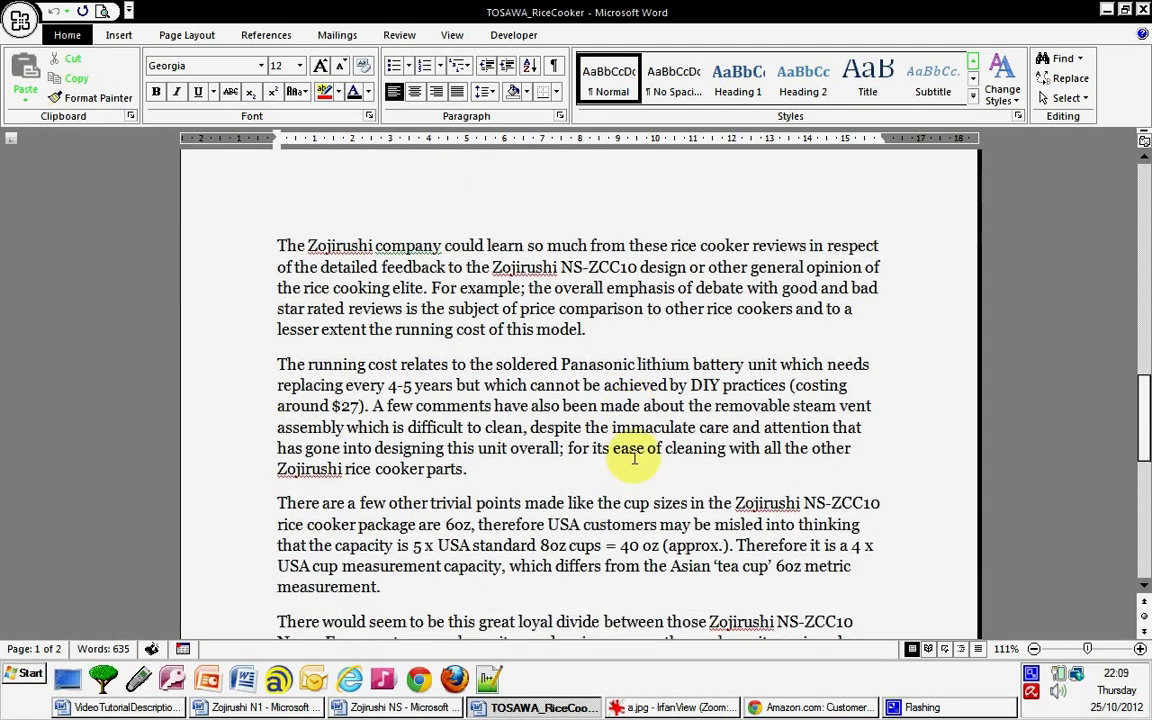
pyautogui.scroll(-1, 634, 457)
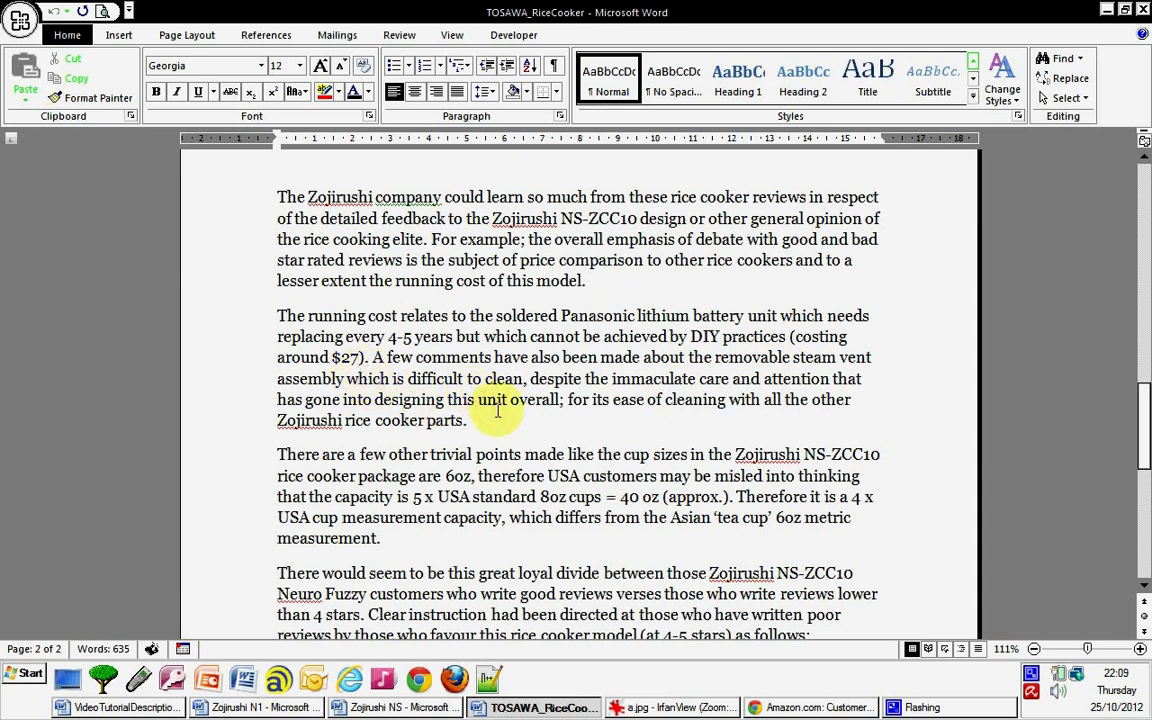
pyautogui.click(663, 399)
pyautogui.press('BackSpace')
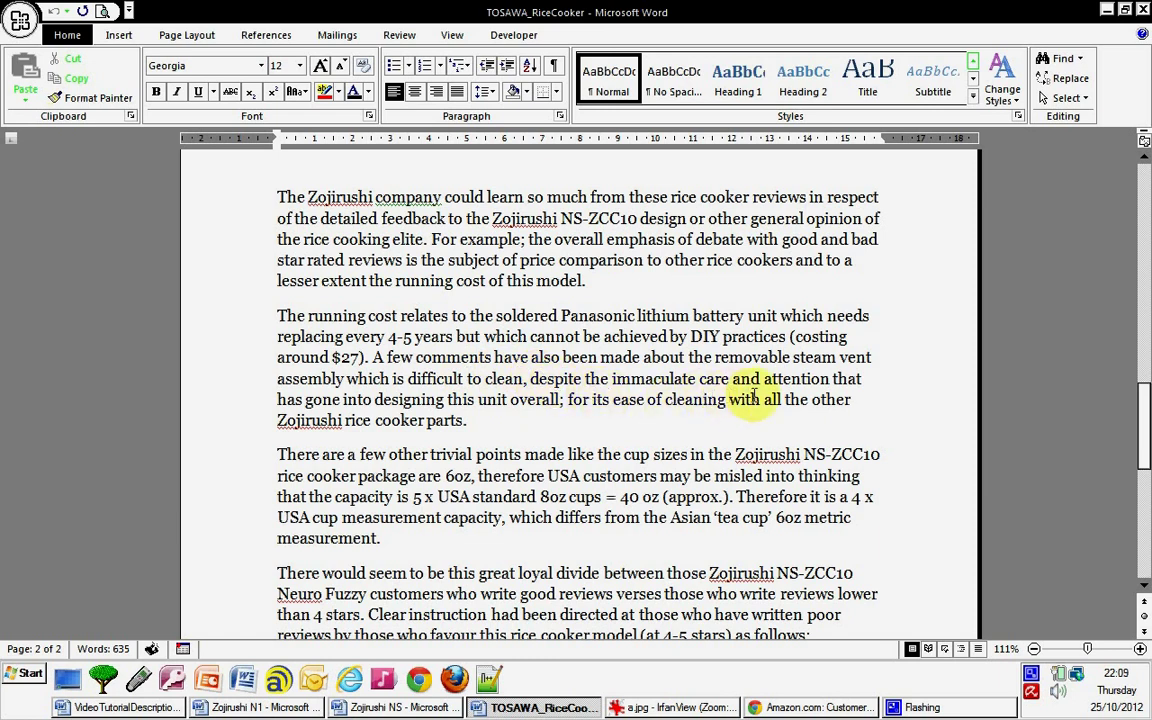
pyautogui.scroll(-1, 567, 427)
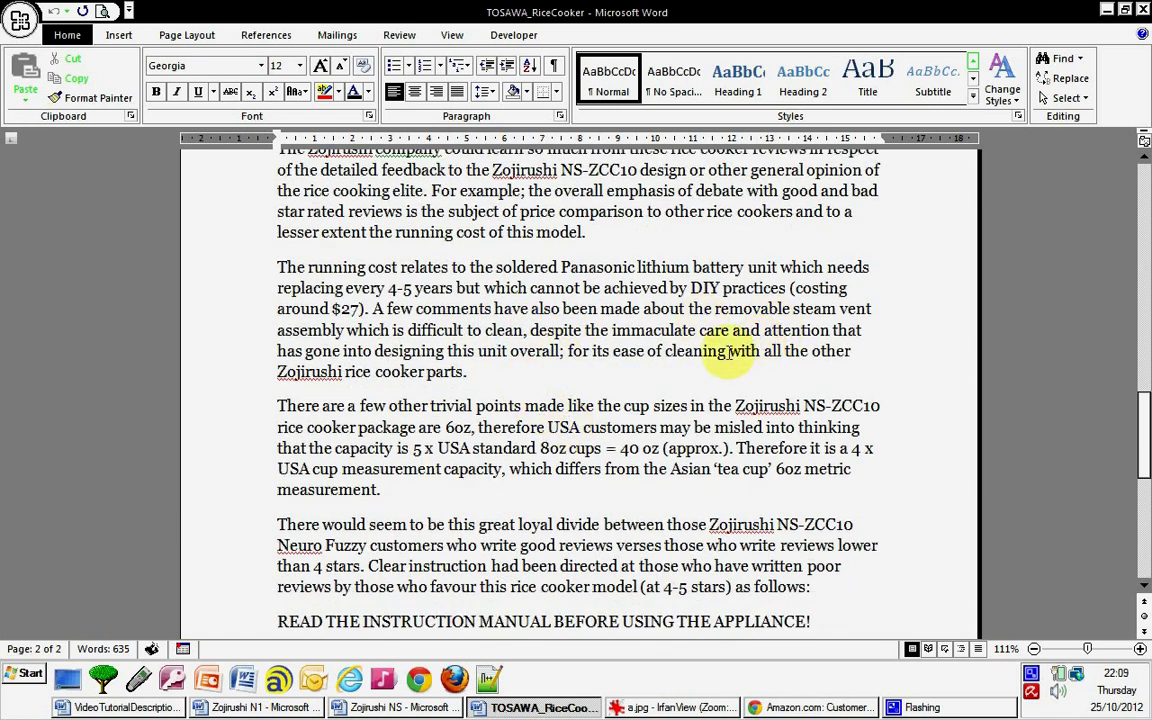
pyautogui.scroll(-1, 560, 410)
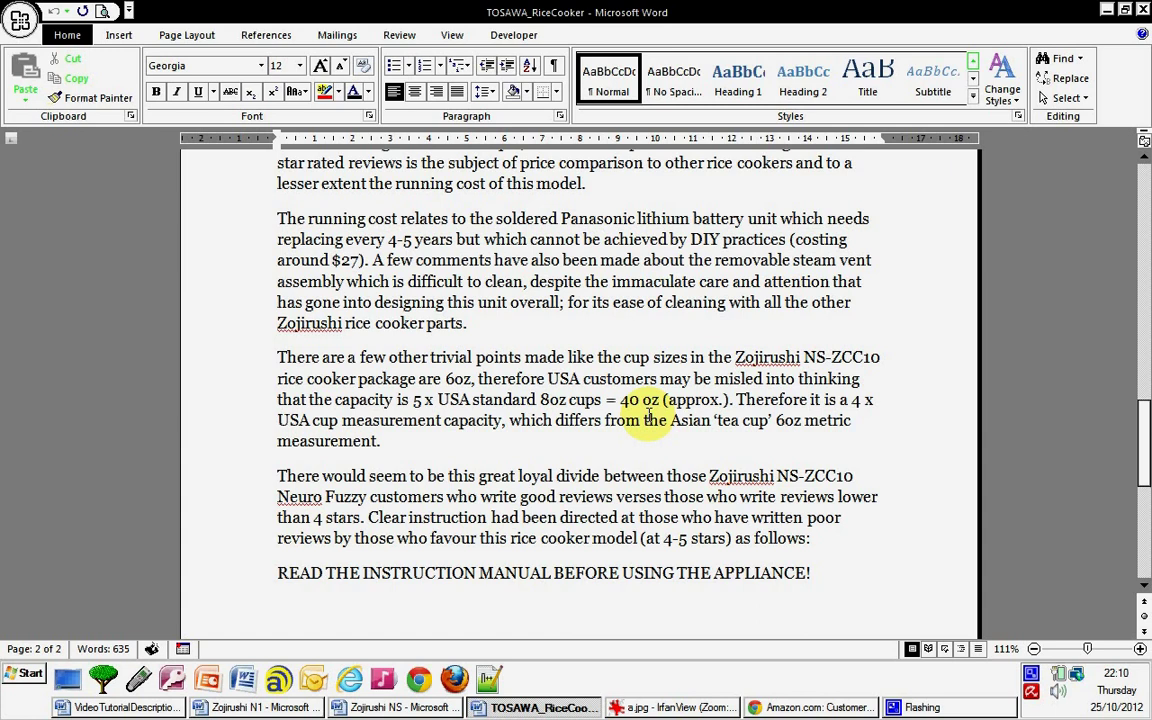
pyautogui.scroll(-1, 648, 413)
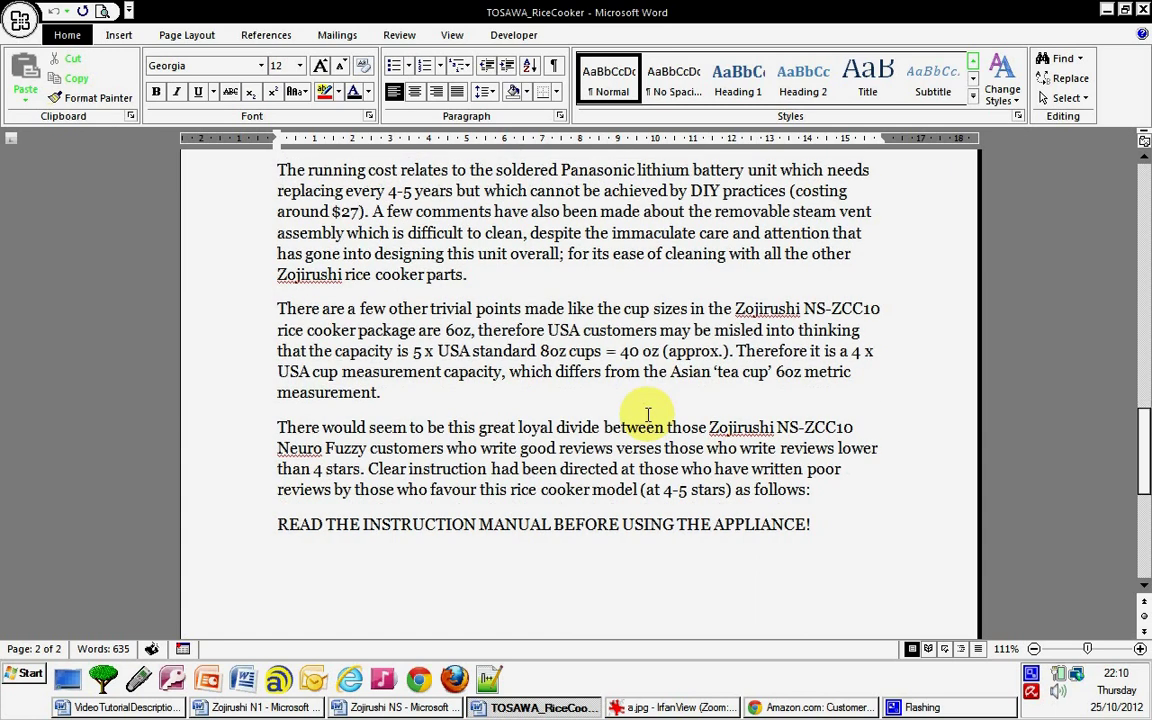
pyautogui.scroll(-2, 648, 413)
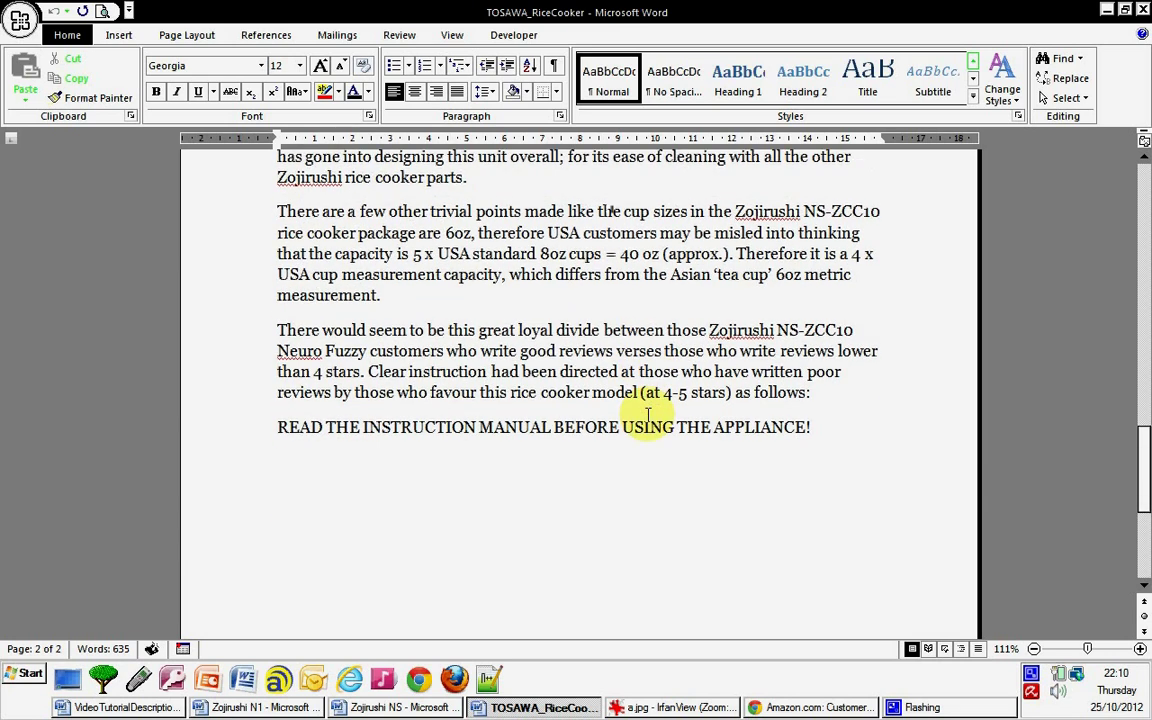